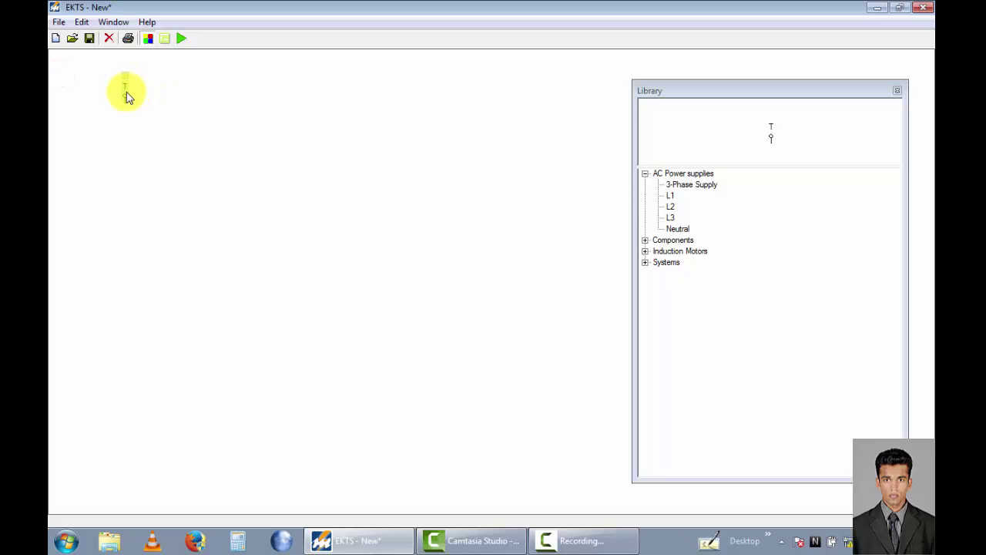
Step: Place a Neutral supply to the right of the T phase supply, at roughly the same height
left_click(675, 228)
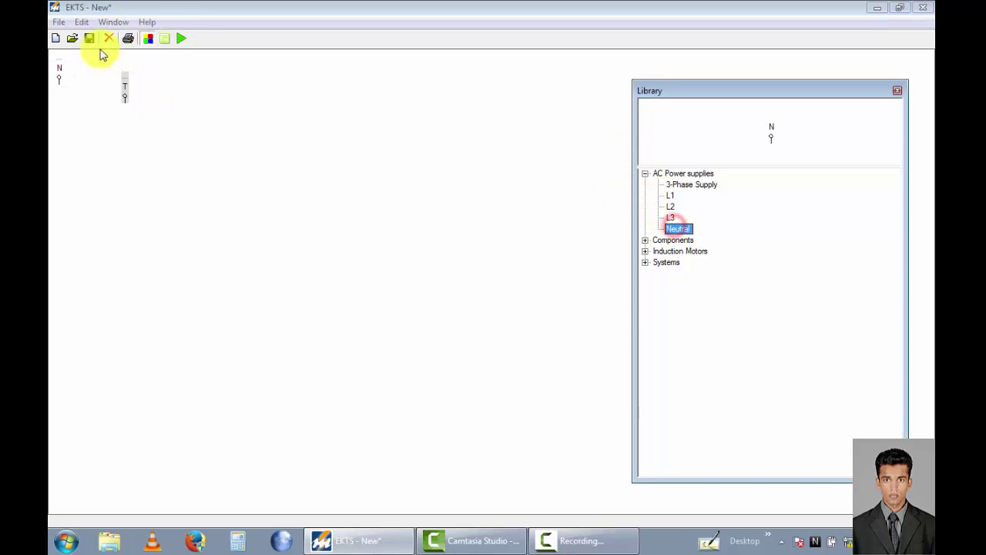
left_click_drag(62, 69, 321, 103)
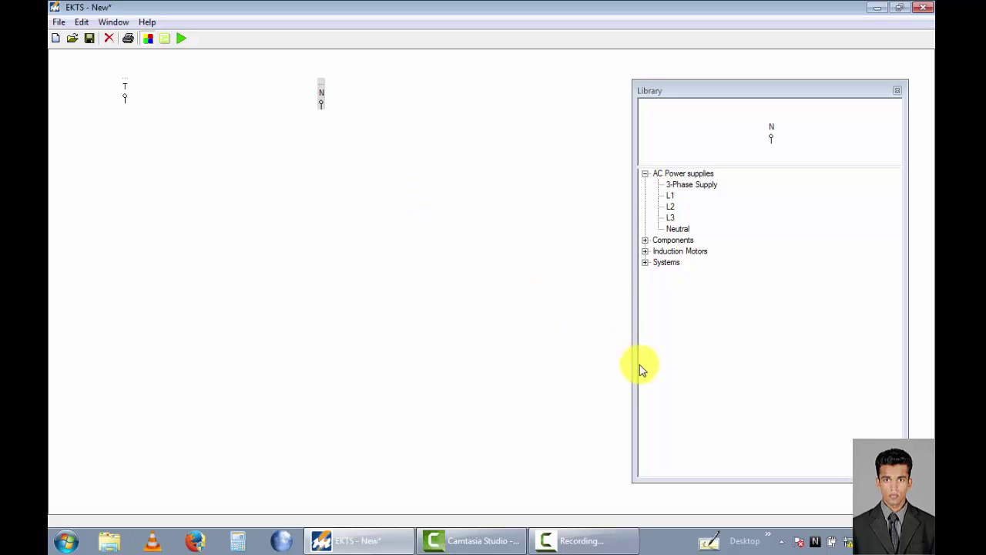
Step: Place a Stop Button below the T supply, rotate it by 90 and another 180 degrees, and wire it to T
left_click(646, 241)
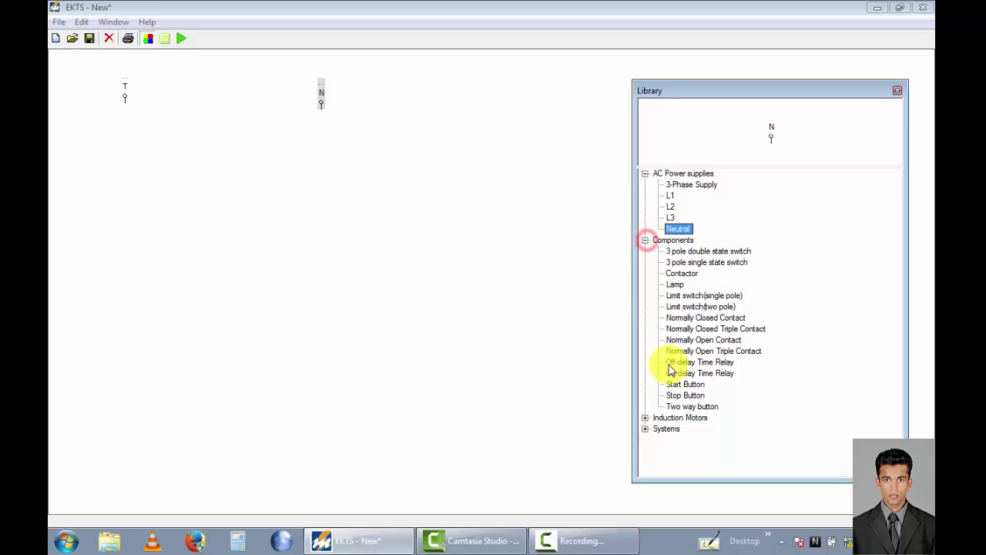
left_click(678, 397)
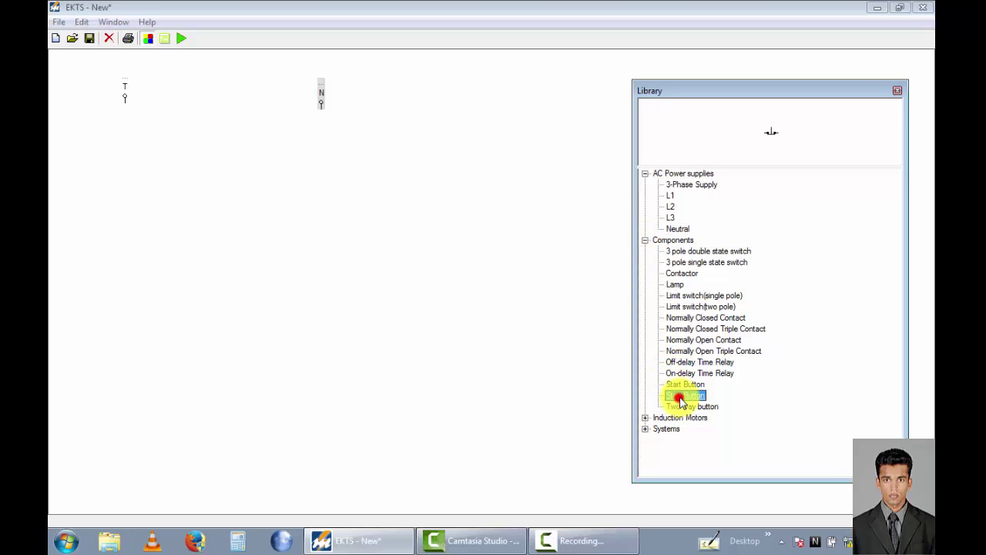
left_click(62, 70)
right_click(132, 174)
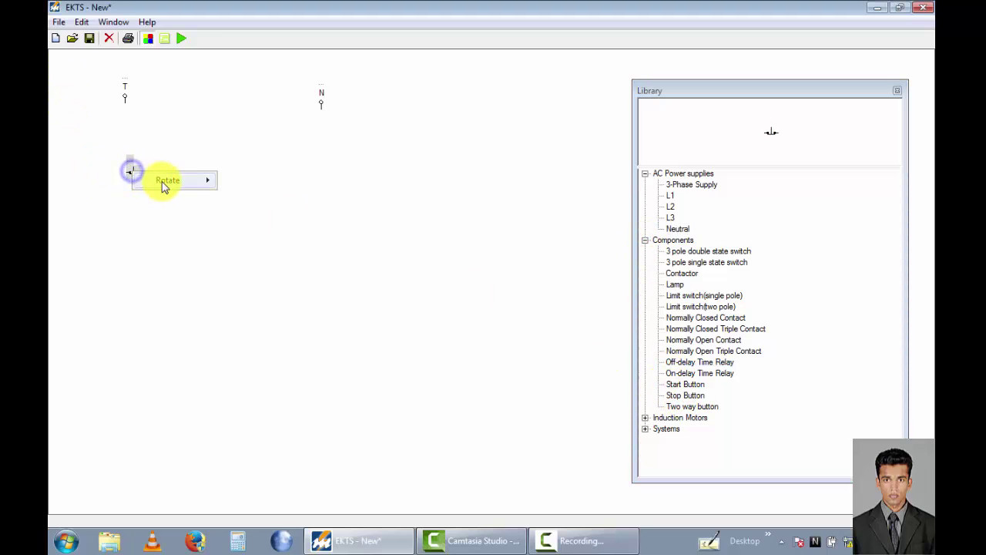
mouse_move(166, 182)
left_click(243, 180)
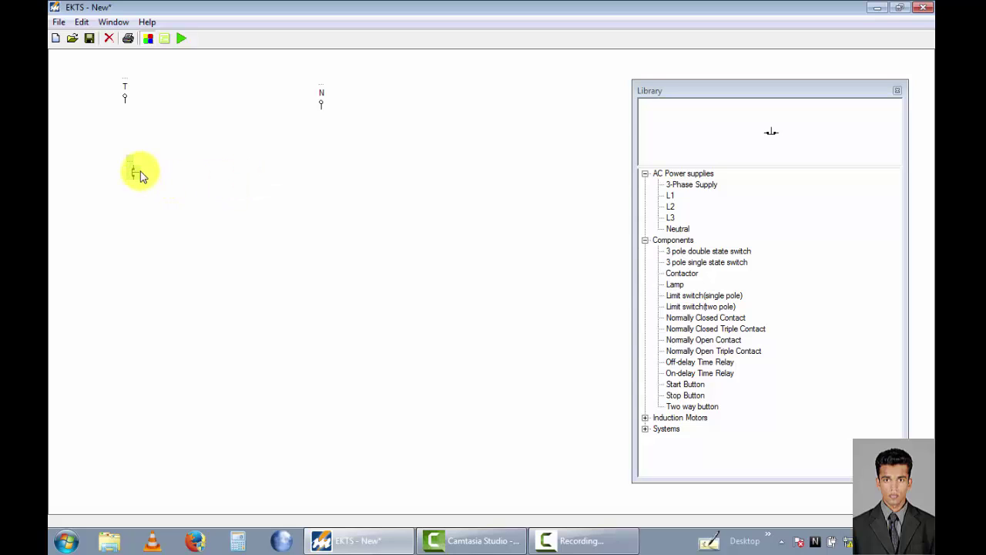
right_click(135, 171)
left_click(174, 179)
left_click(266, 193)
left_click(192, 145)
left_click(125, 105)
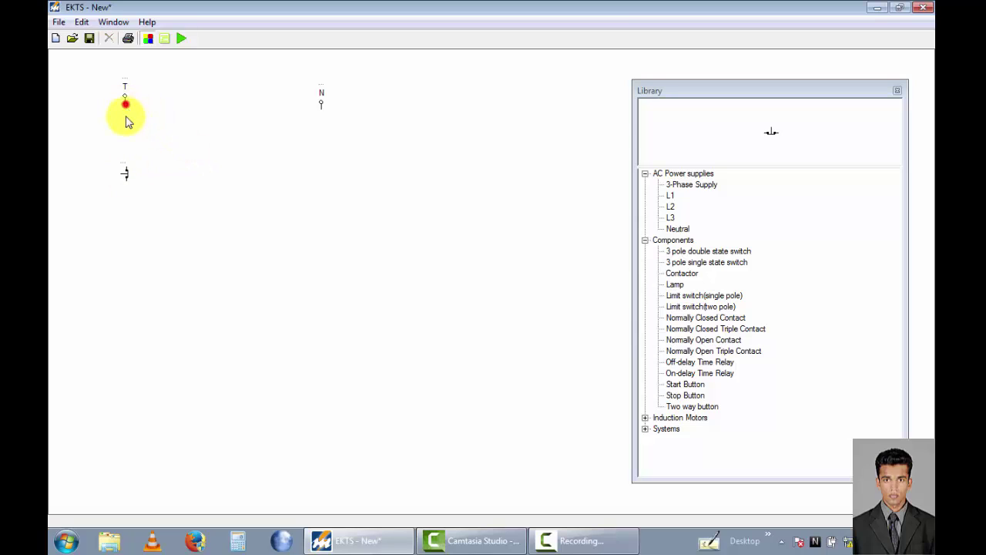
left_click(147, 178)
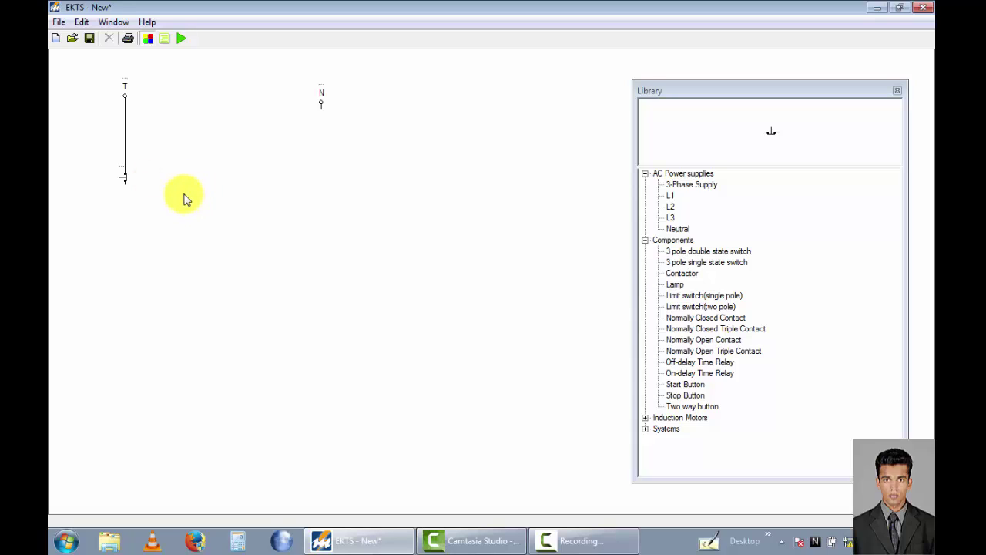
Step: Place a Start Button below the stop button, rotate it by 90 and another 180 degrees, and wire it to the stop button
left_click(688, 385)
left_click(61, 67)
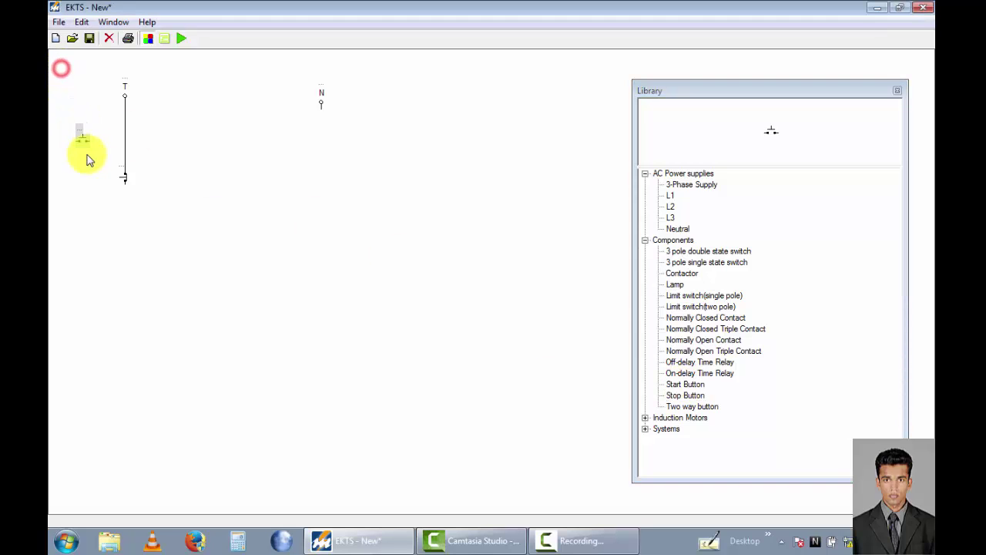
right_click(125, 238)
left_click(192, 244)
left_click(238, 247)
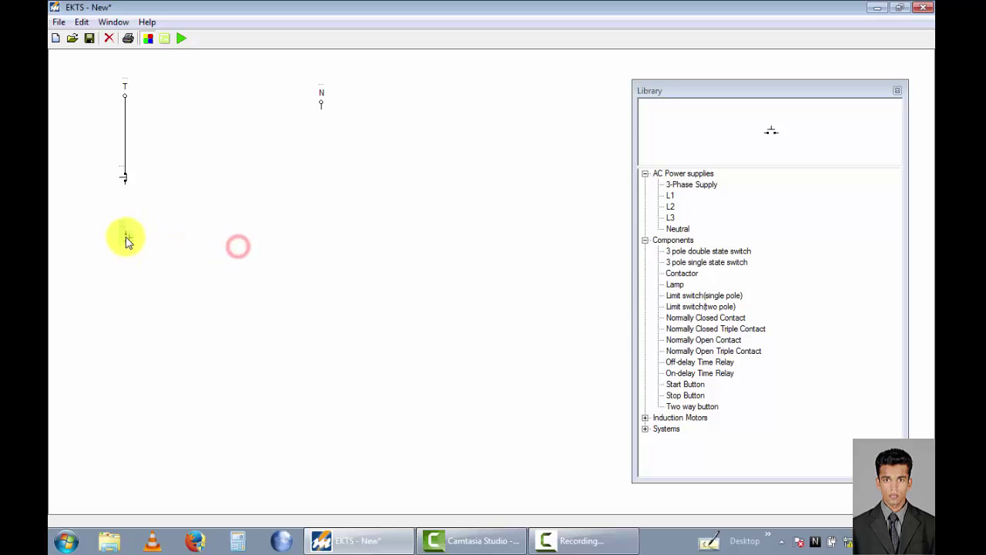
right_click(125, 234)
mouse_move(193, 244)
left_click(231, 256)
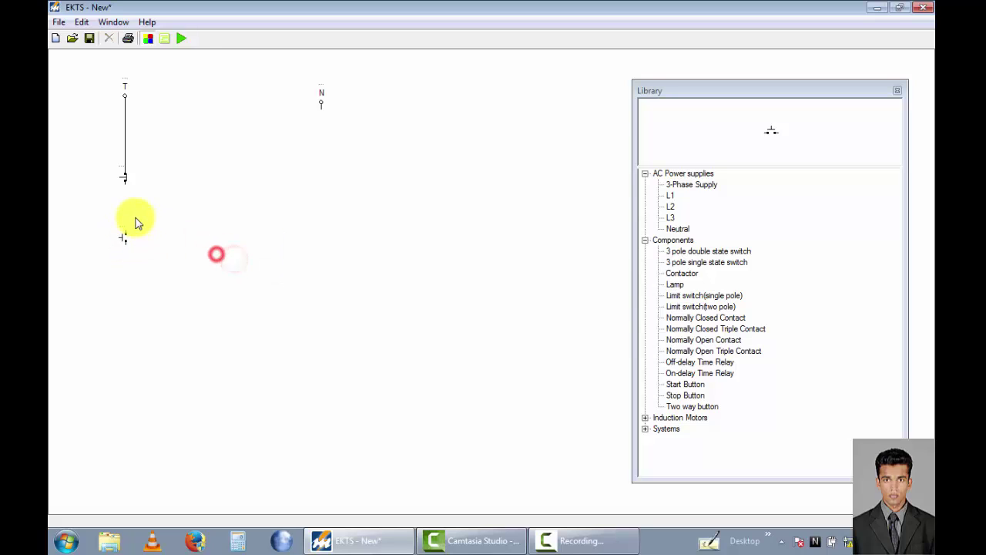
left_click_drag(127, 187, 126, 236)
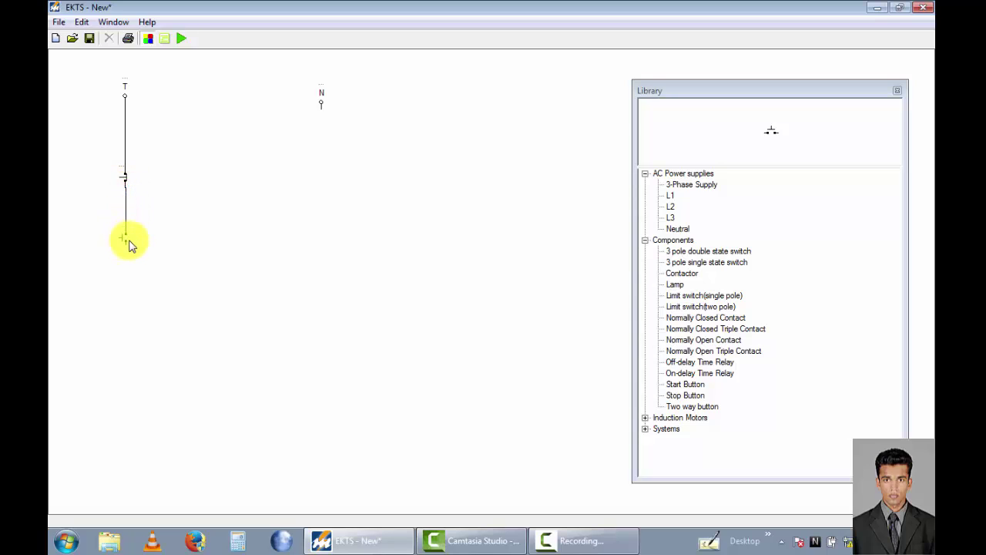
left_click(141, 236)
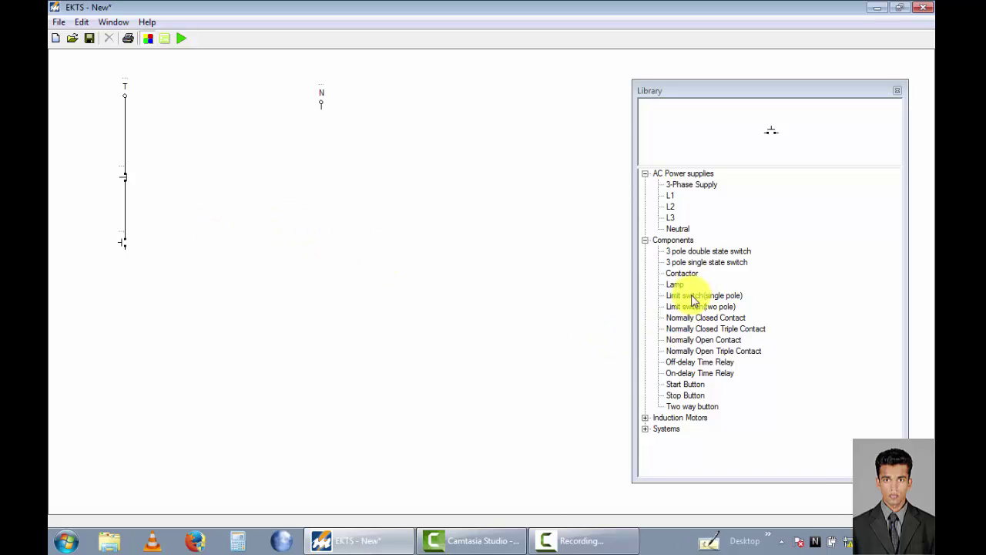
Step: Place a Normally Closed Contact rotated 90 degrees below the start button and wire it to the start button
left_click(696, 319)
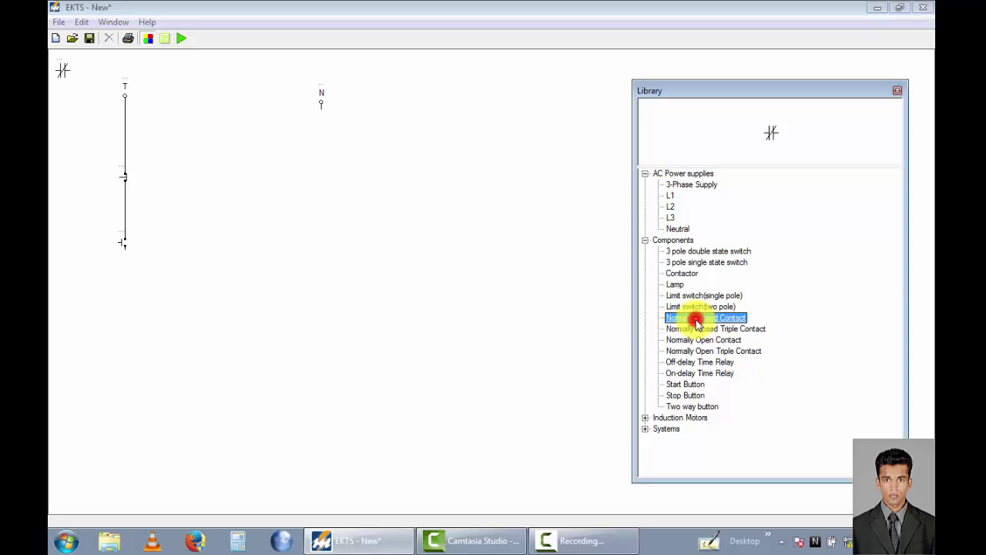
left_click_drag(65, 68, 127, 311)
left_click(161, 316)
left_click(257, 324)
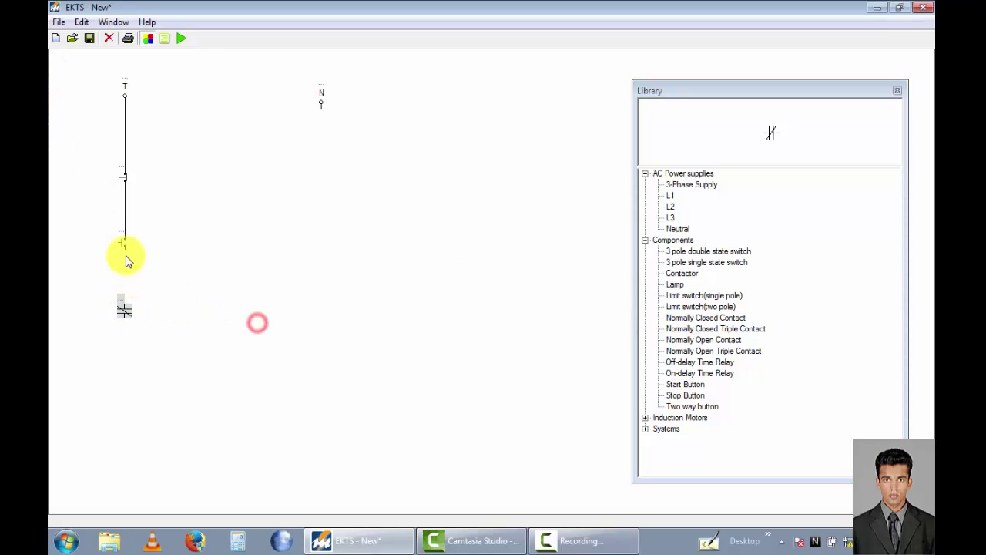
left_click_drag(126, 259, 125, 299)
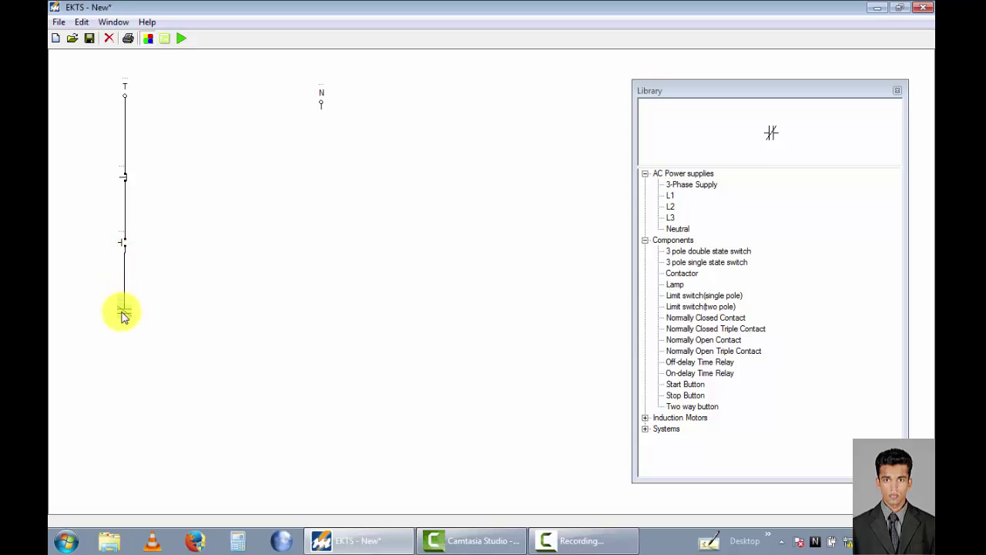
left_click(124, 314)
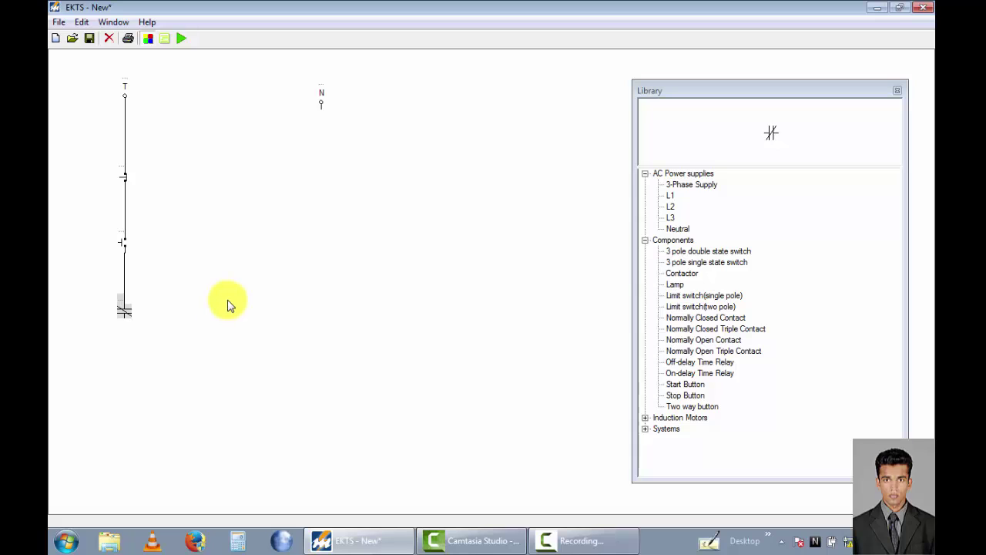
Step: Add a second Normally Closed Contact rotated 90 degrees below the first one and wire the two contacts in series
left_click(708, 317)
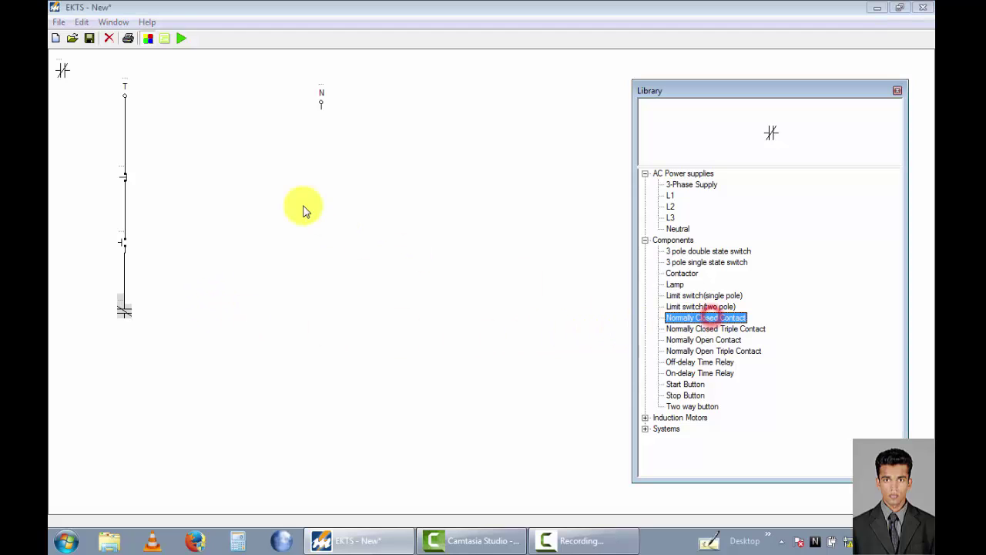
left_click_drag(64, 73, 131, 372)
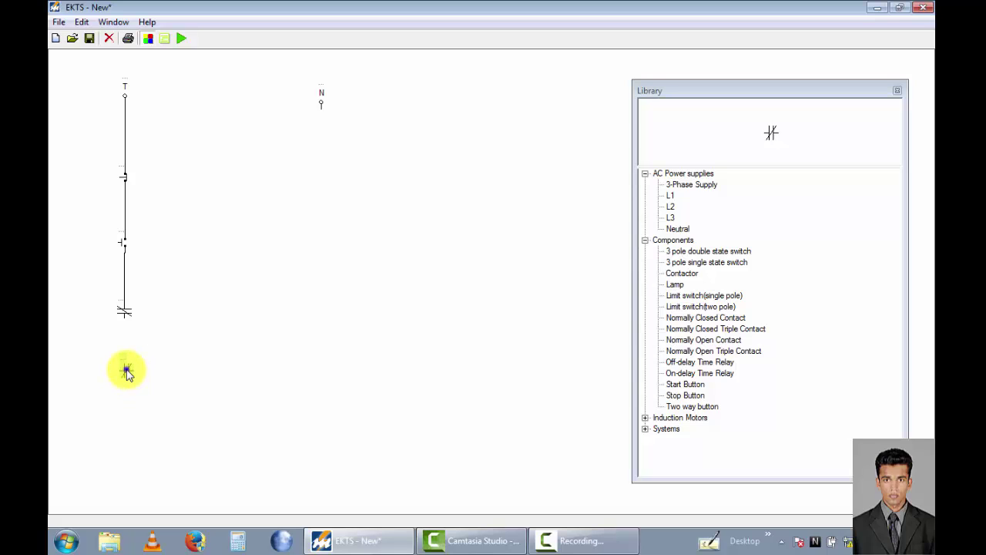
right_click(127, 371)
left_click(147, 377)
left_click(237, 380)
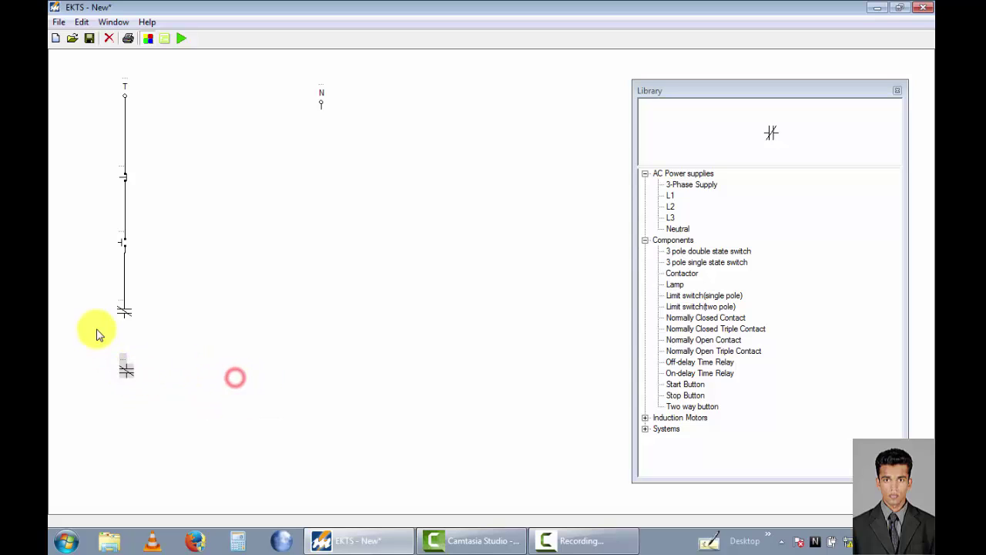
left_click_drag(124, 316, 127, 363)
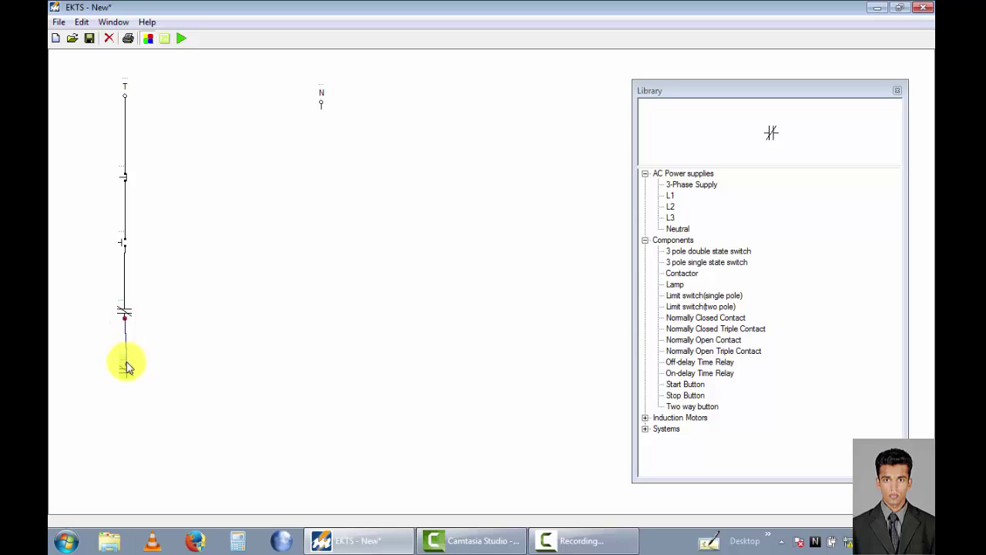
left_click(171, 364)
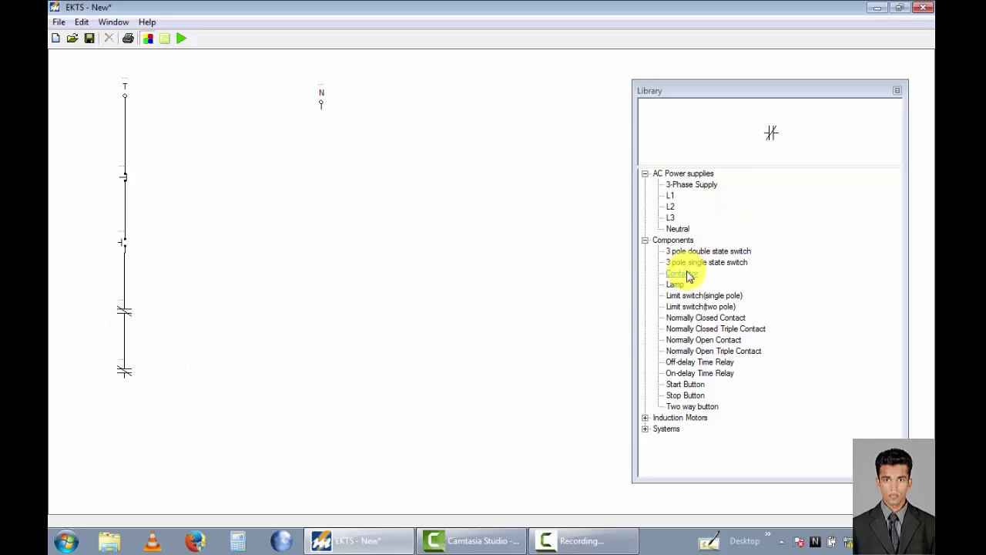
Step: Place a Contactor below the second normally closed contact and rotate it 90 degrees
left_click_drag(682, 272, 132, 417)
right_click(125, 422)
left_click(161, 423)
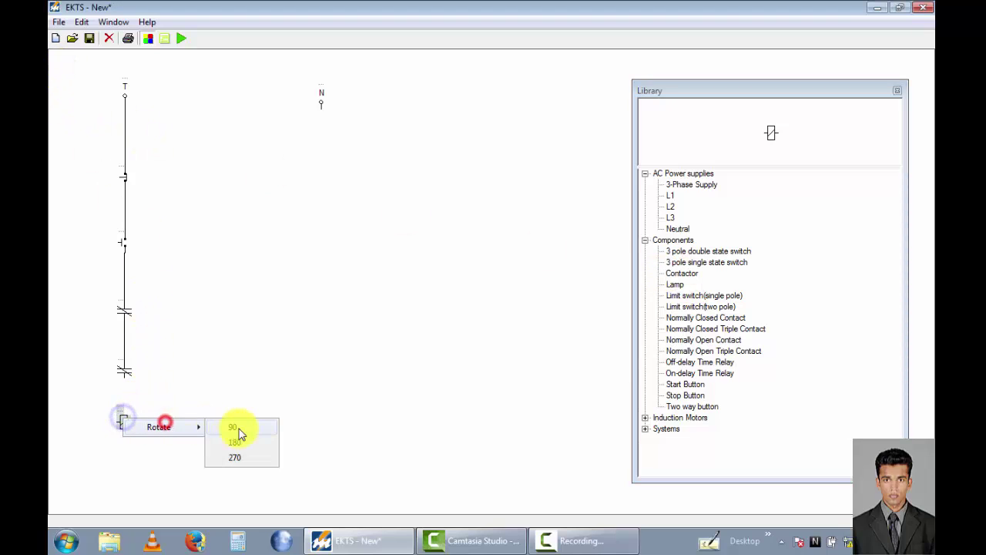
left_click(245, 428)
Step: Wire the contactor to the normally closed contact above and to the Neutral supply, routing the neutral wire below the circuit
left_click_drag(125, 377, 126, 417)
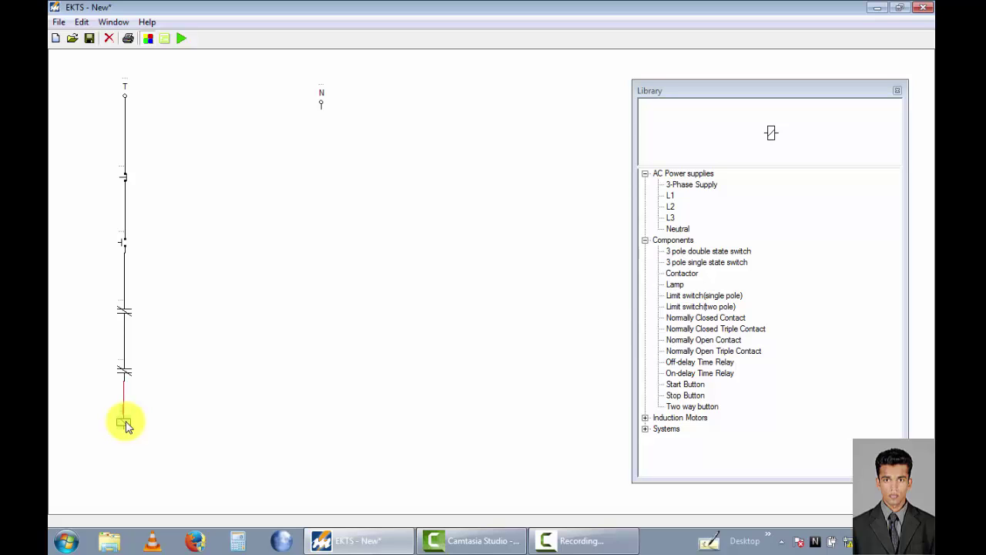
left_click_drag(131, 426, 322, 103)
left_click_drag(196, 436, 193, 484)
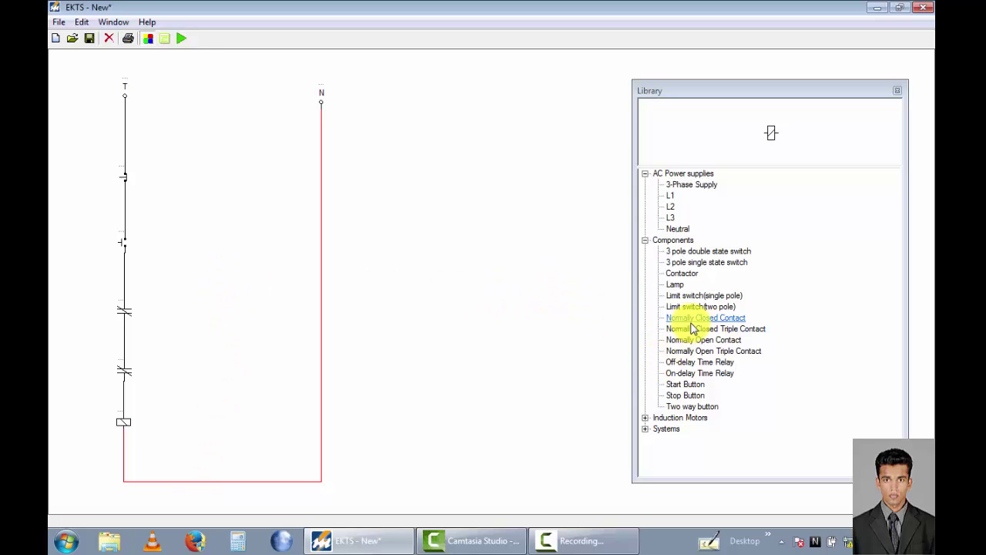
Step: Place a Normally Open Contact to the right of the start button and rotate it 90 degrees
left_click(694, 340)
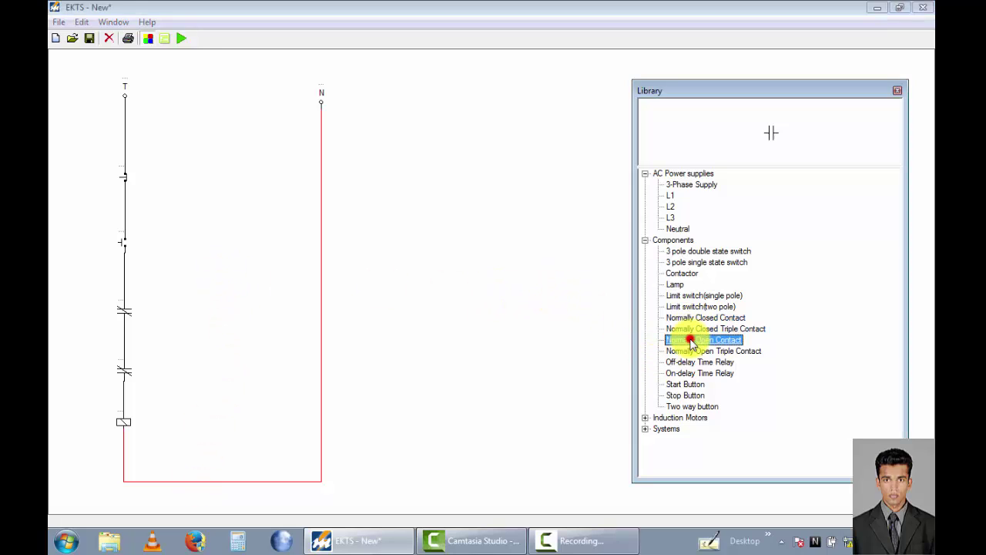
left_click(64, 73)
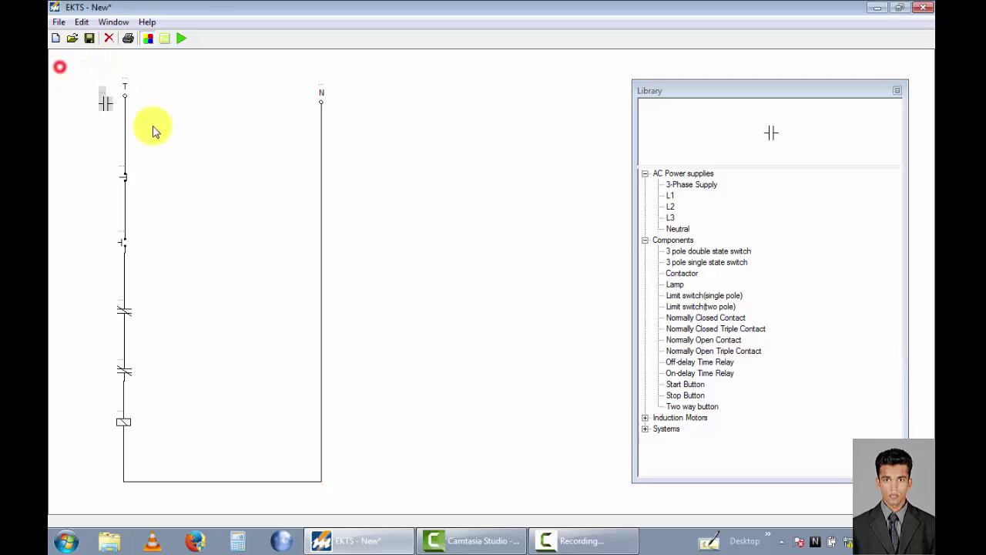
right_click(180, 248)
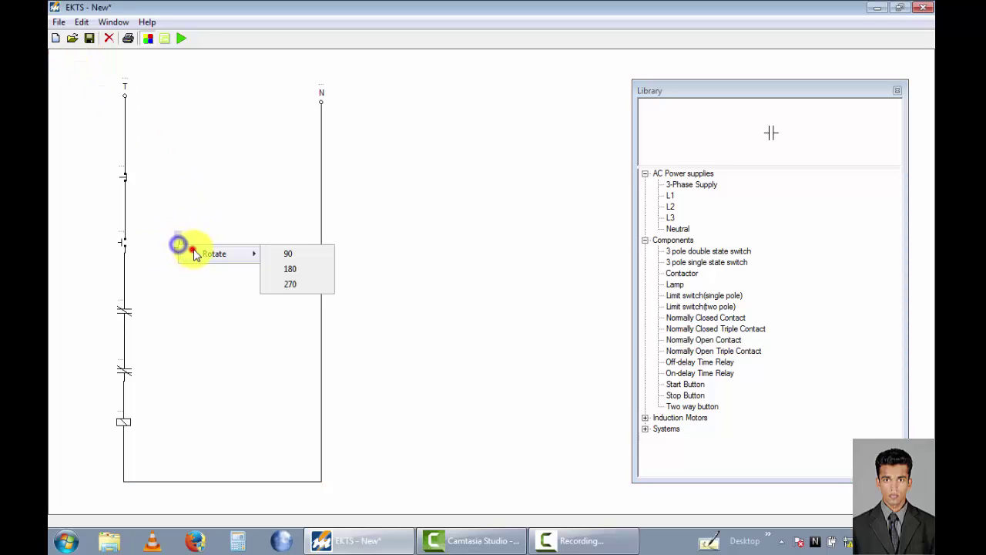
left_click(299, 257)
left_click(229, 248)
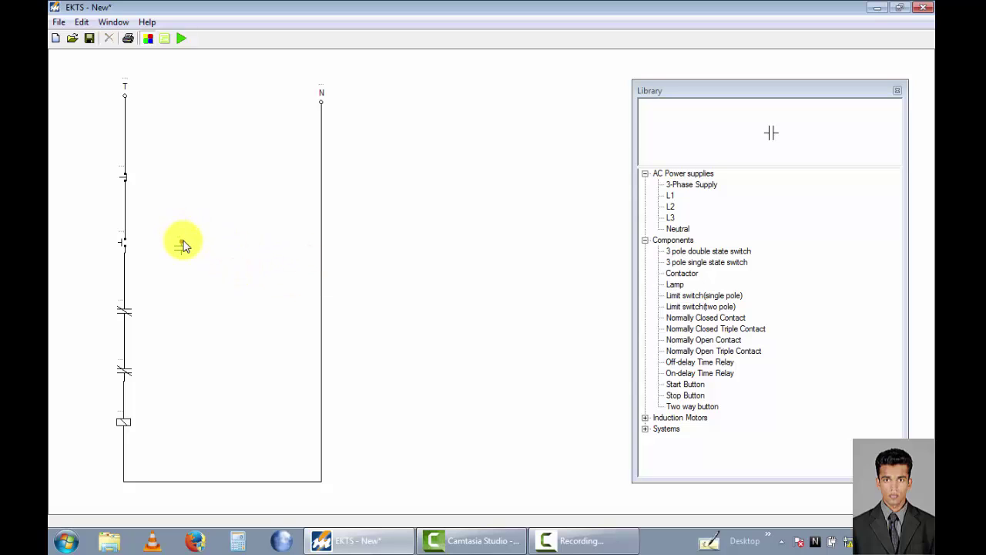
Step: Wire the upper end of the normally open contact to the line between the stop and start buttons
left_click(127, 203)
left_click_drag(157, 244, 160, 207)
left_click(237, 213)
Step: Place an On-delay Time Relay below the normally open contact and rotate it 270 degrees
left_click(699, 376)
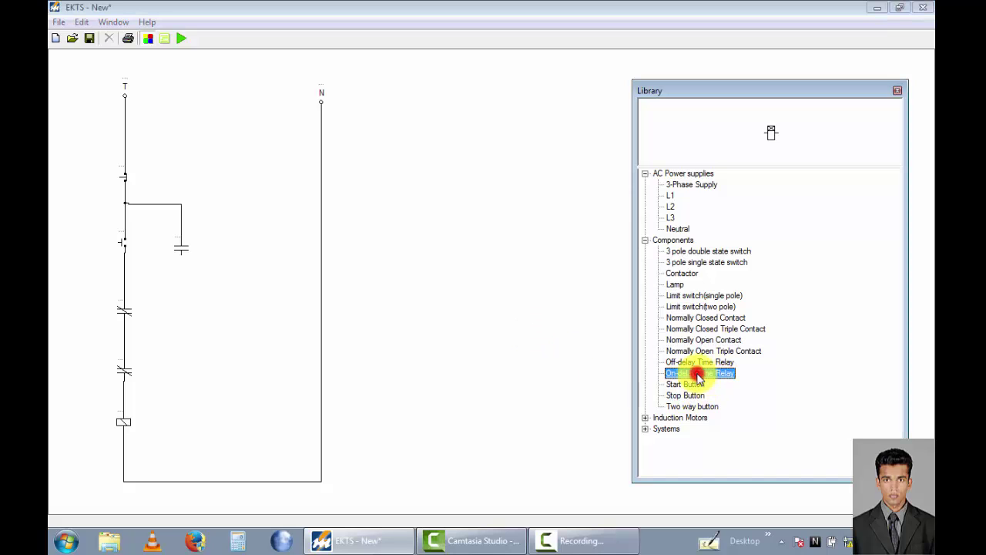
left_click(64, 72)
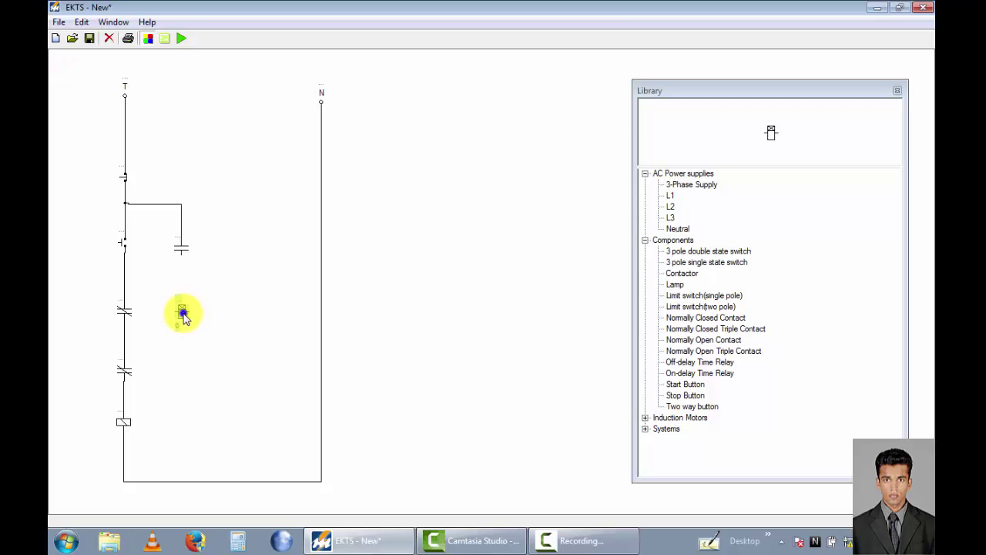
left_click(183, 318)
left_click(298, 353)
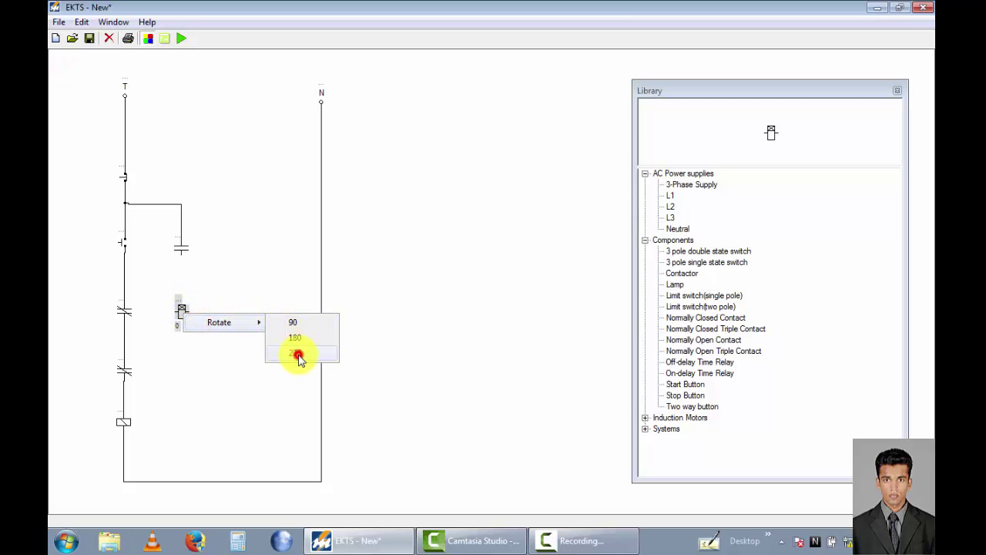
left_click(250, 303)
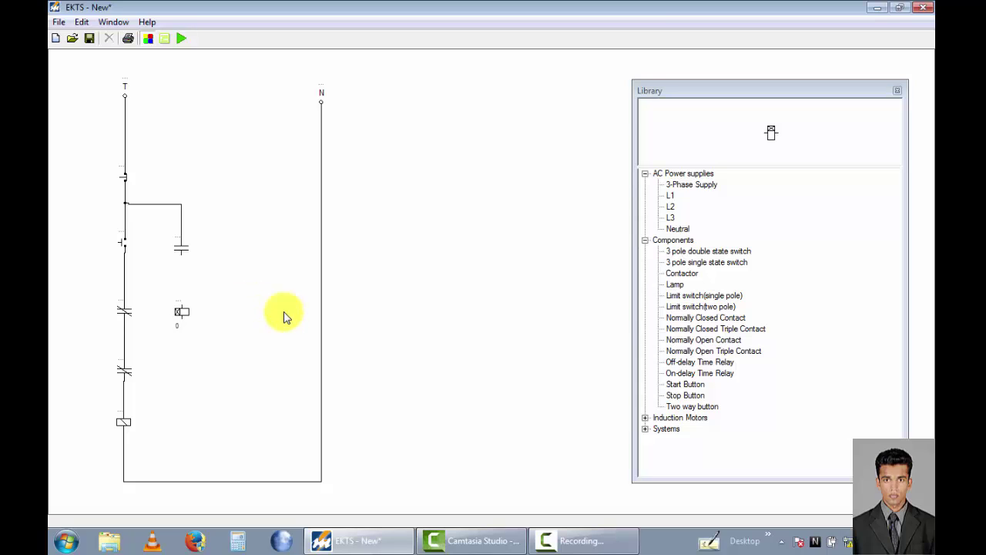
Step: Place an Off-delay Time Relay to the right of the on-delay relay and rotate it 270 degrees
left_click(699, 363)
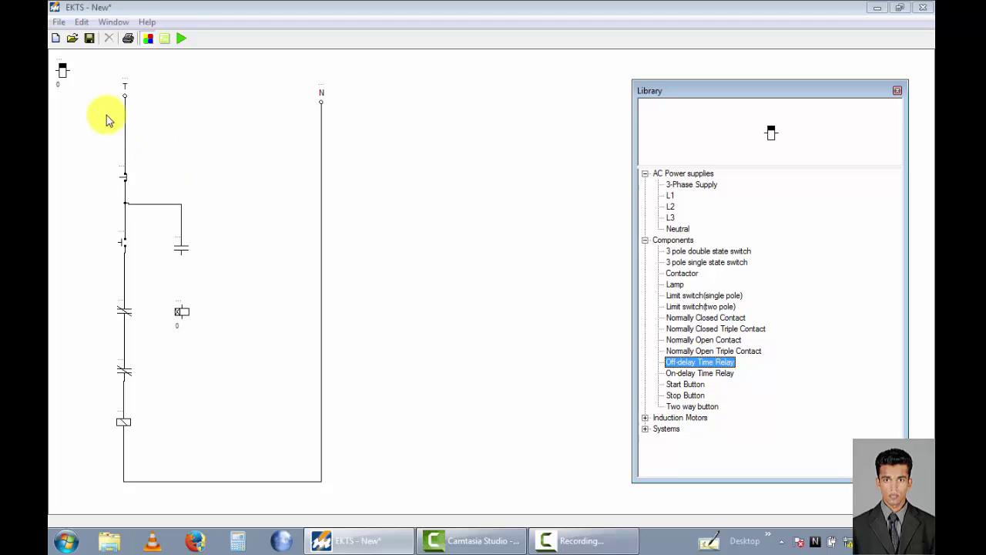
left_click_drag(65, 75, 218, 313)
right_click(217, 312)
mouse_move(293, 322)
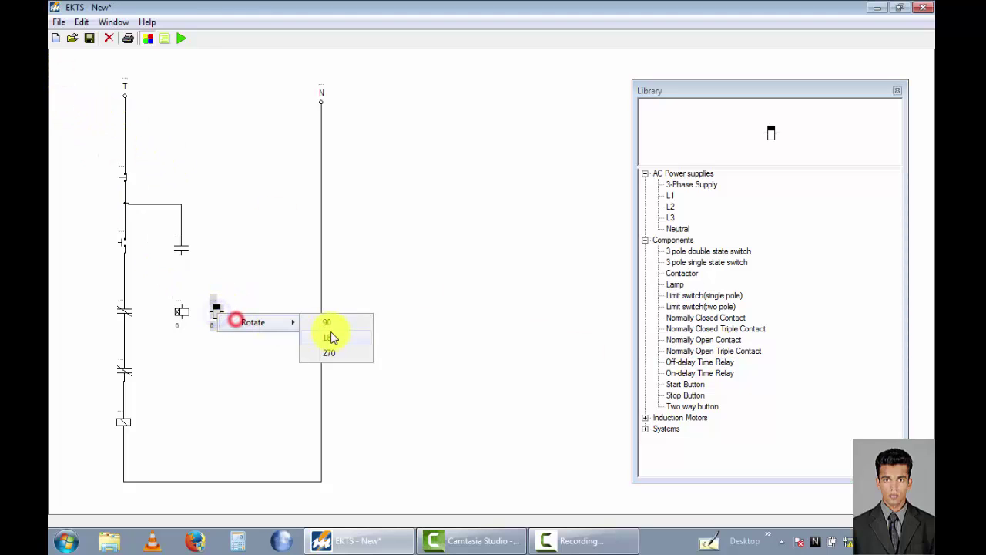
left_click(332, 352)
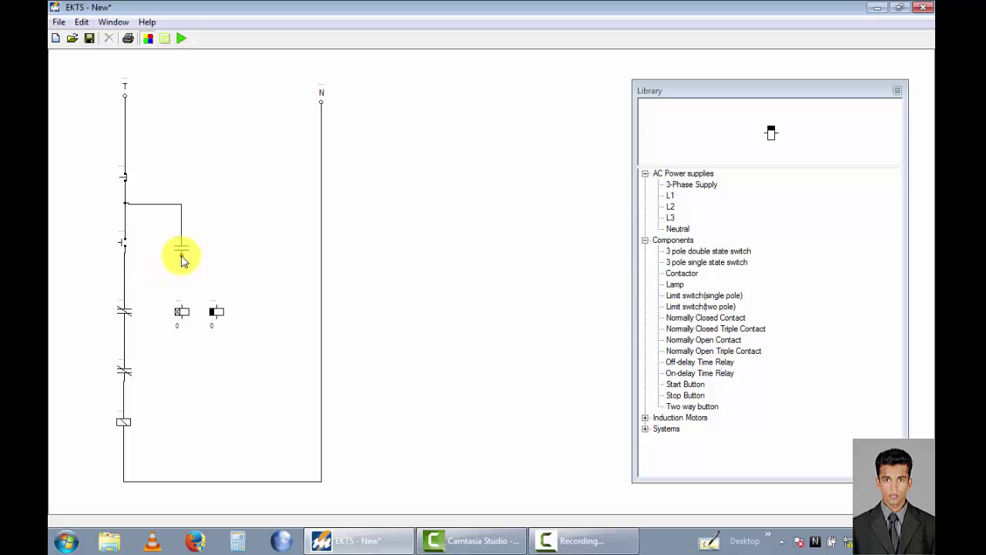
Step: Wire the normally open contact's lower end to the line below the start button and to the on-delay relay's upper end
left_click_drag(182, 256, 162, 283)
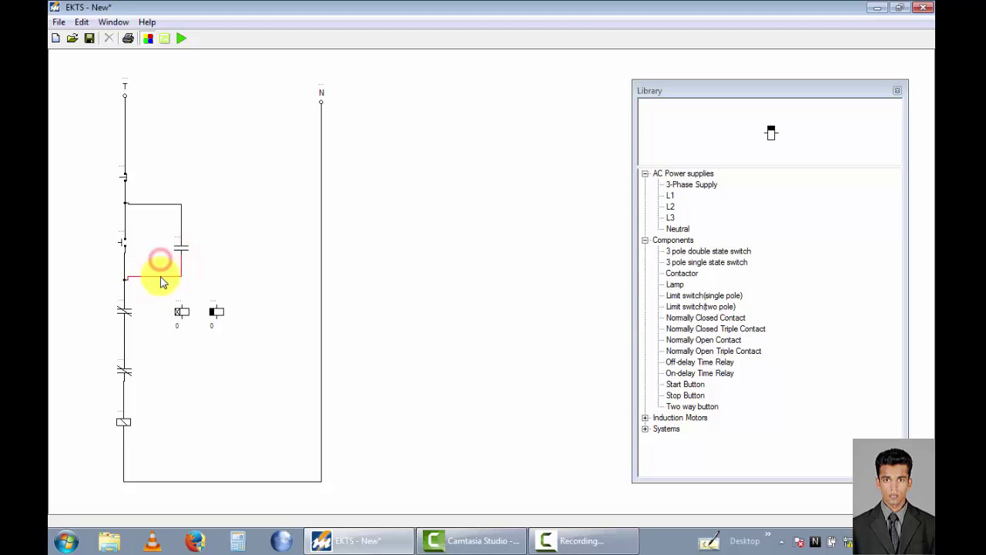
left_click(182, 310)
left_click(183, 281)
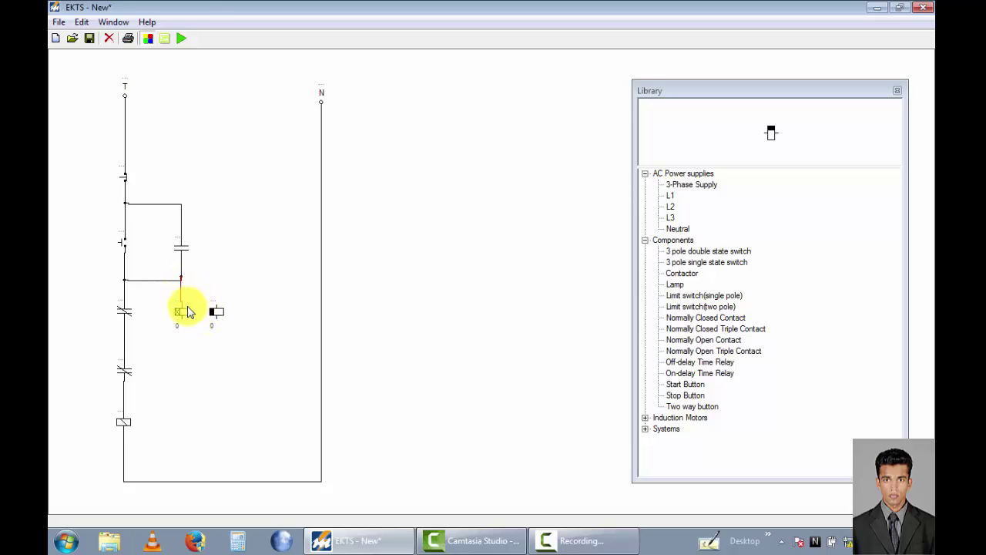
left_click(179, 309)
Step: Wire the off-delay relay's upper end to the on-delay relay's supply wire, and both relays' lower ends to the neutral line
left_click(217, 294)
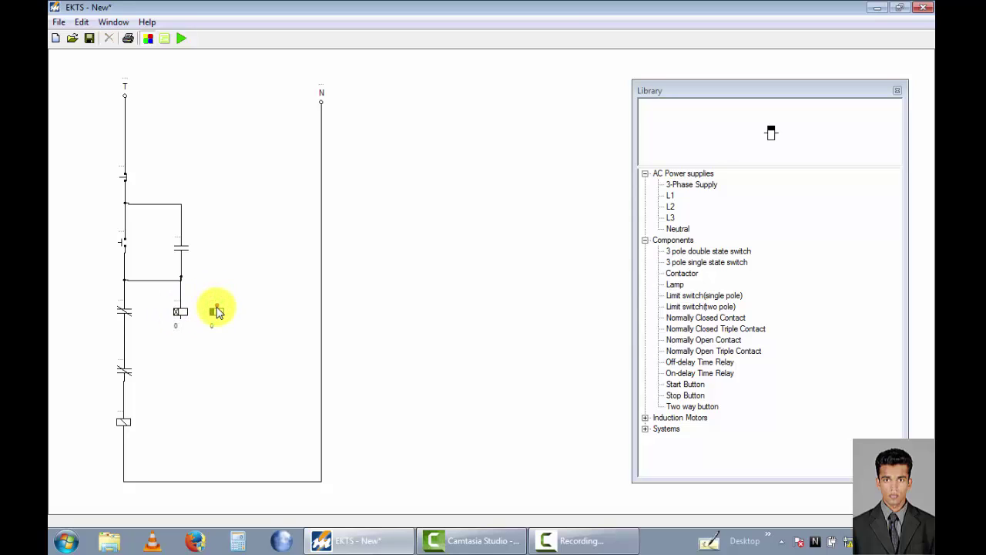
left_click_drag(217, 309, 195, 297)
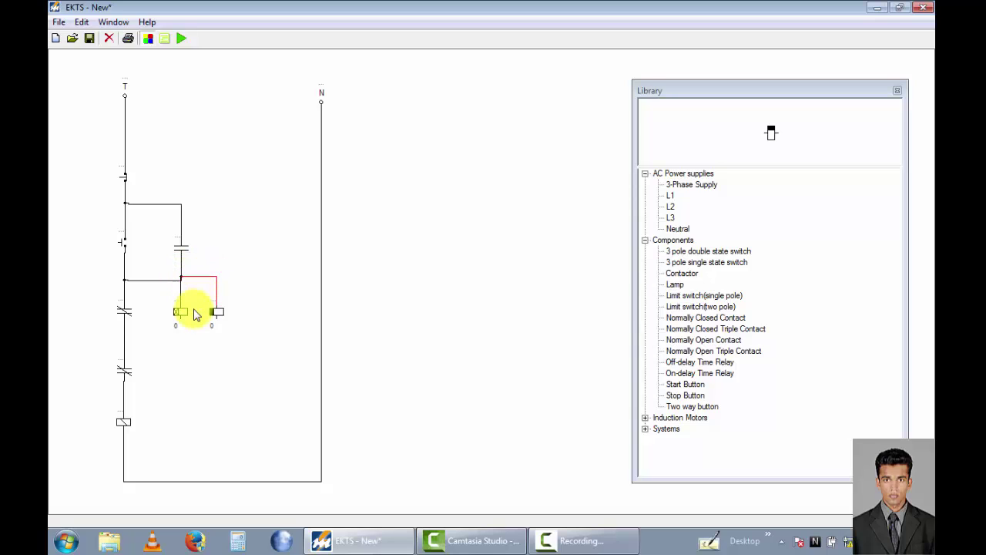
left_click(193, 312)
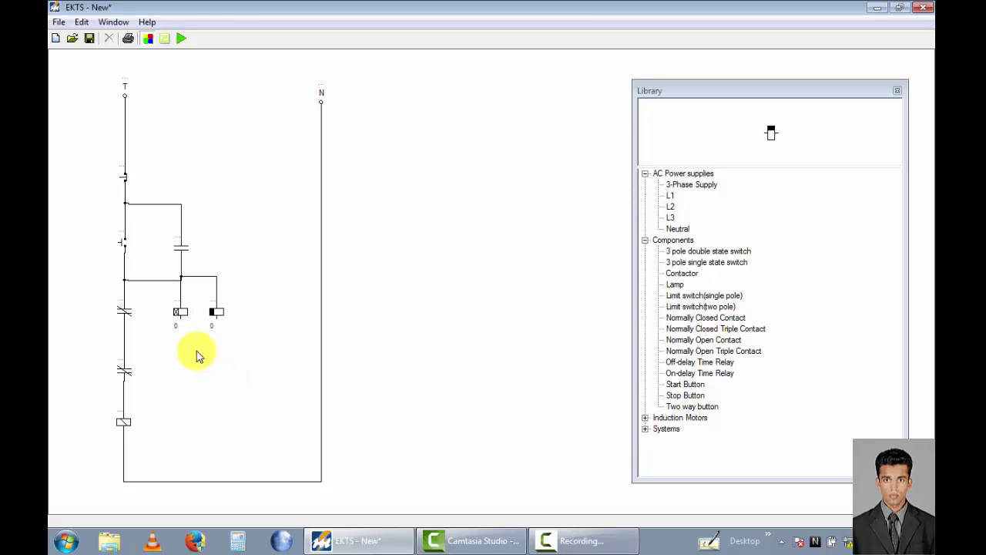
left_click_drag(181, 320, 180, 482)
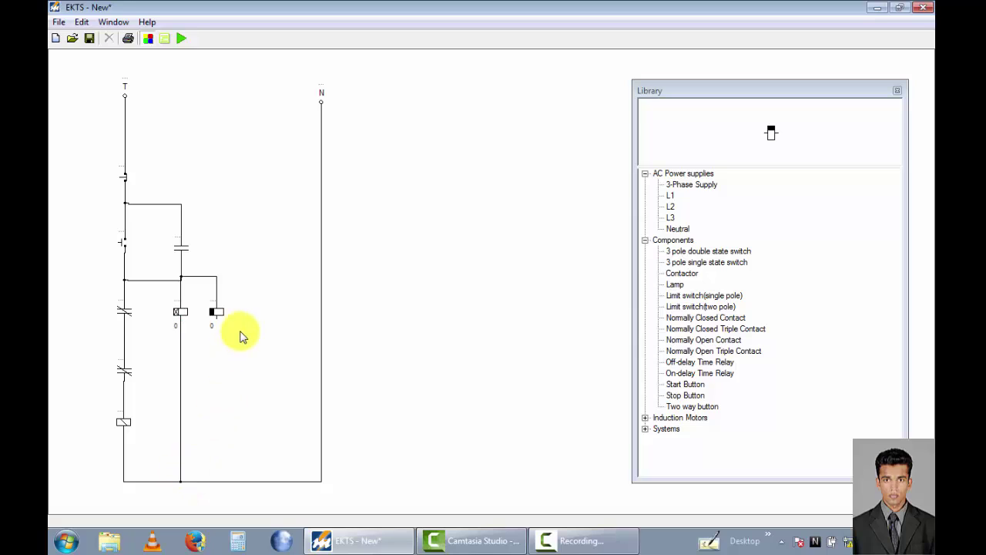
left_click_drag(217, 330, 215, 482)
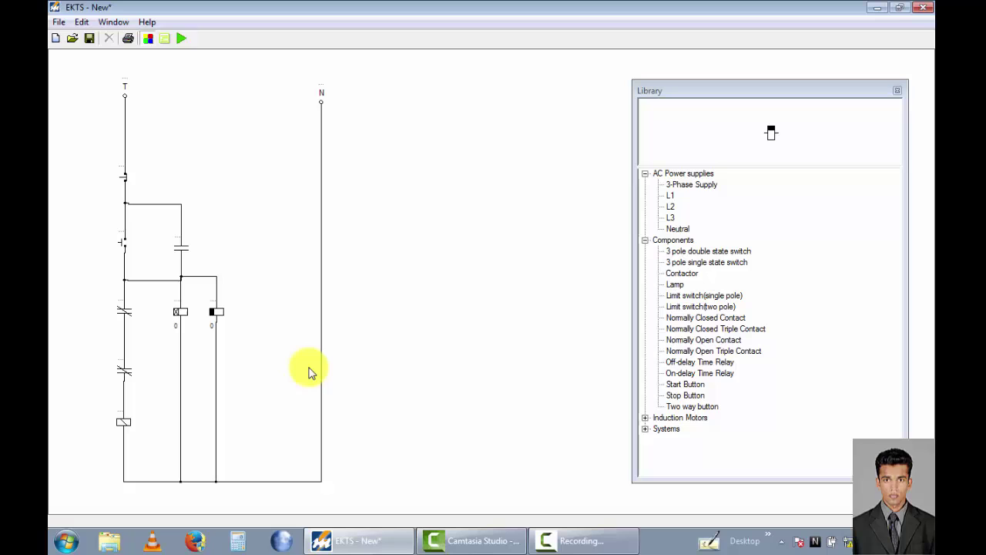
Step: Place a Normally Open Contact above and to the right of the off-delay relay and rotate it 90 degrees
left_click(687, 339)
left_click(64, 68)
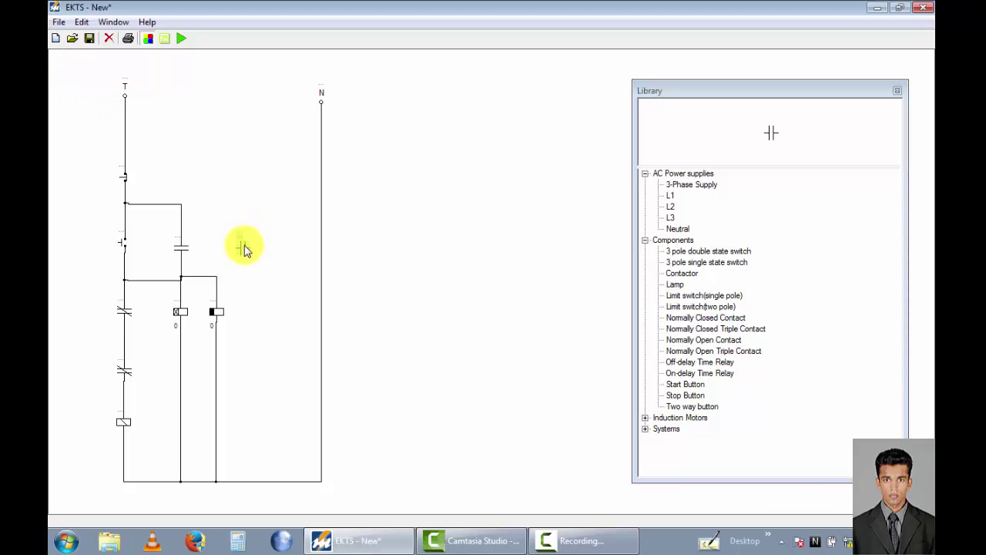
right_click(242, 245)
left_click(284, 253)
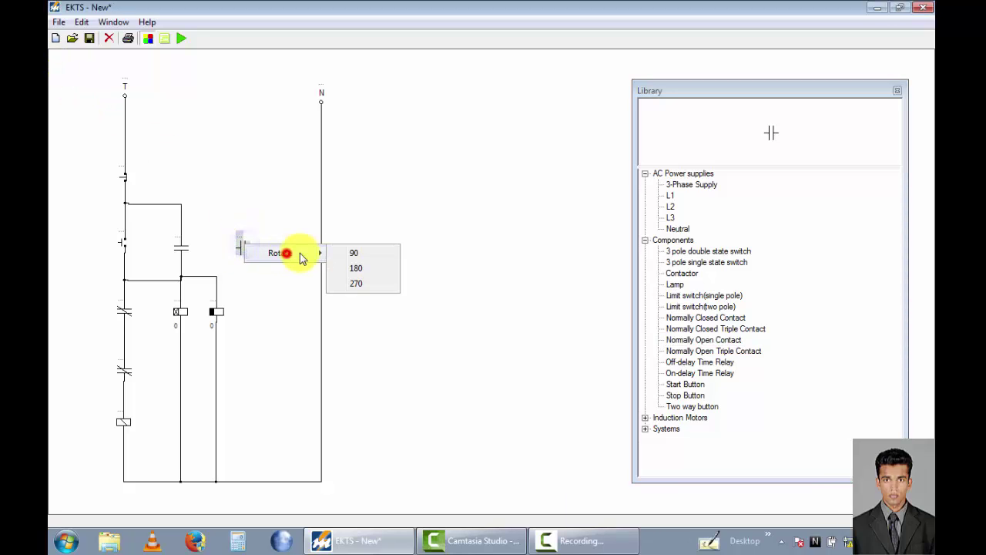
left_click(357, 255)
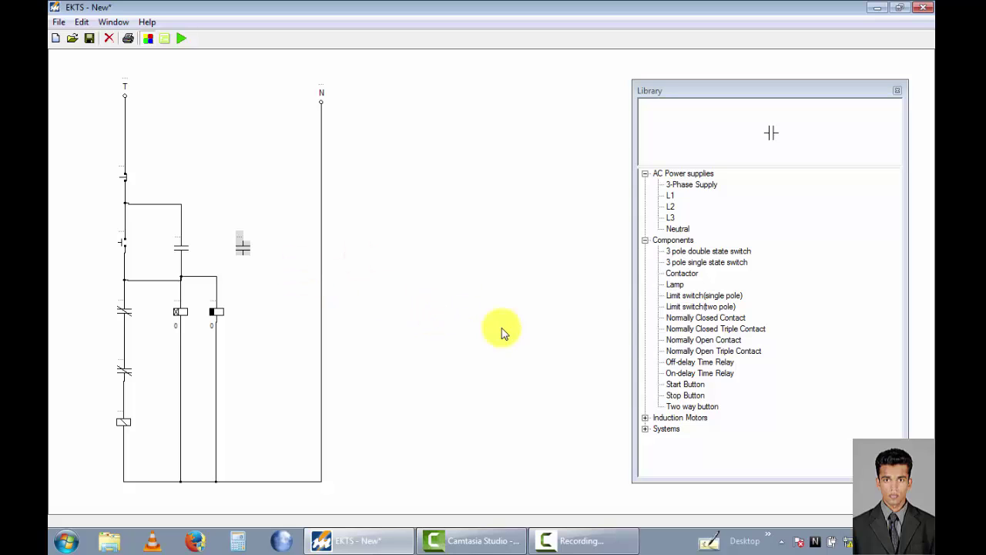
Step: Place a Normally Closed Contact below the new normally open contact, rotate it 90 degrees, and align the two contacts
left_click(708, 318)
left_click(64, 69)
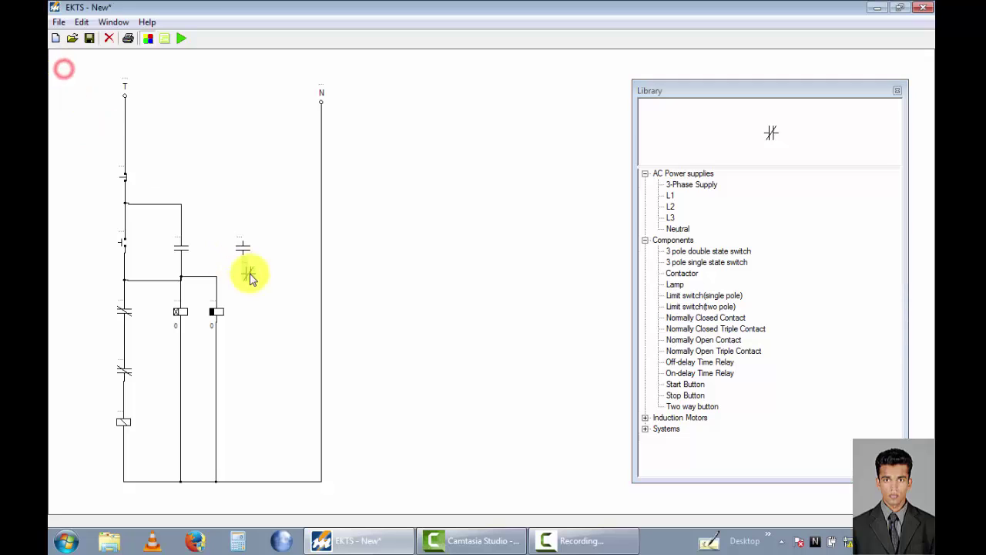
right_click(251, 312)
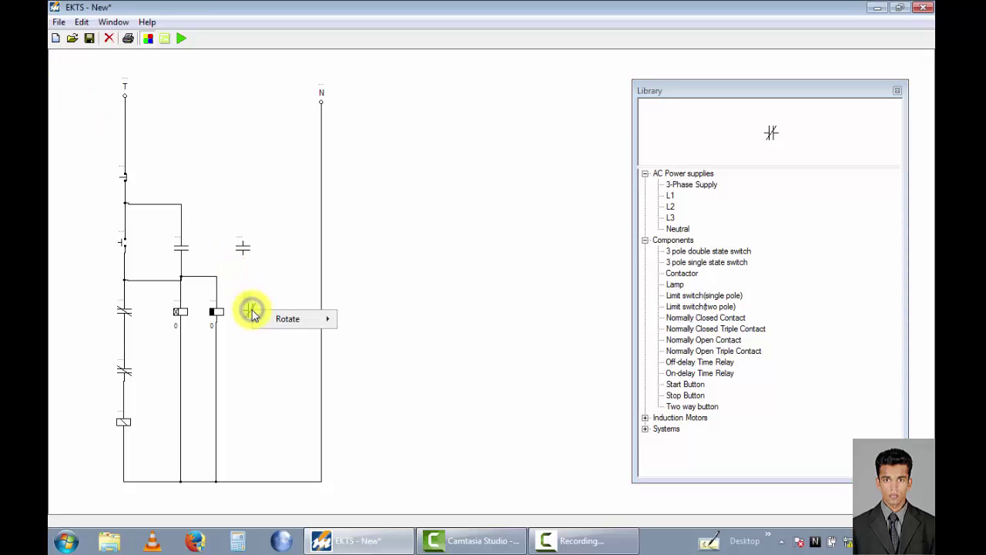
left_click(308, 318)
left_click(368, 319)
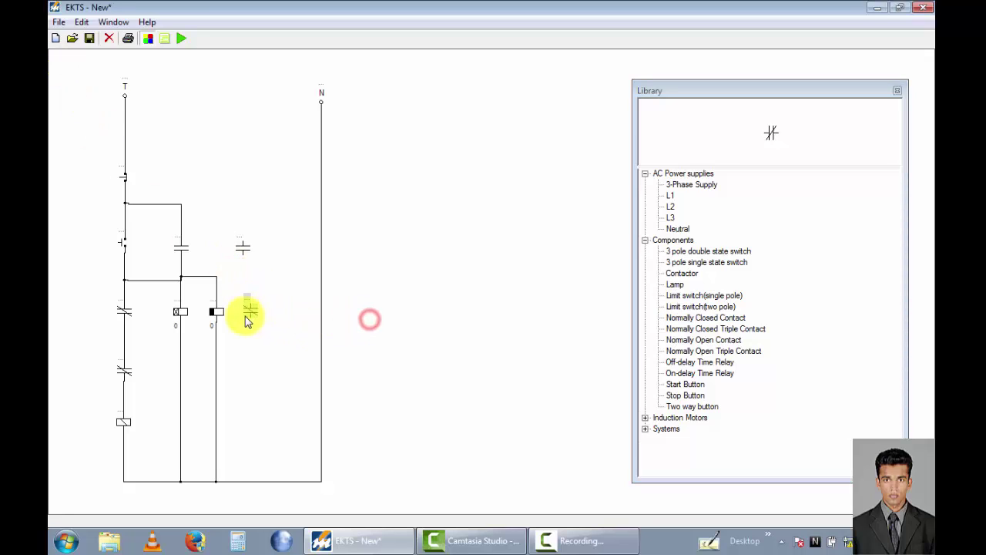
left_click(244, 246)
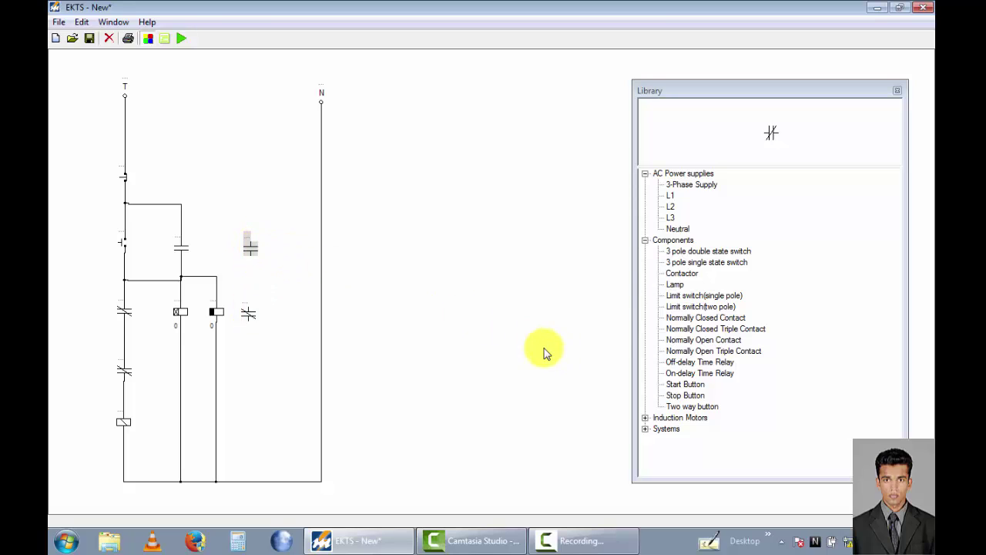
Step: Place a Normally Open Contact below the new normally closed contact and rotate it 90 degrees
left_click(692, 339)
mouse_move(62, 69)
left_mouse_down()
mouse_move(266, 366)
mouse_move(252, 373)
mouse_move(261, 371)
left_mouse_up()
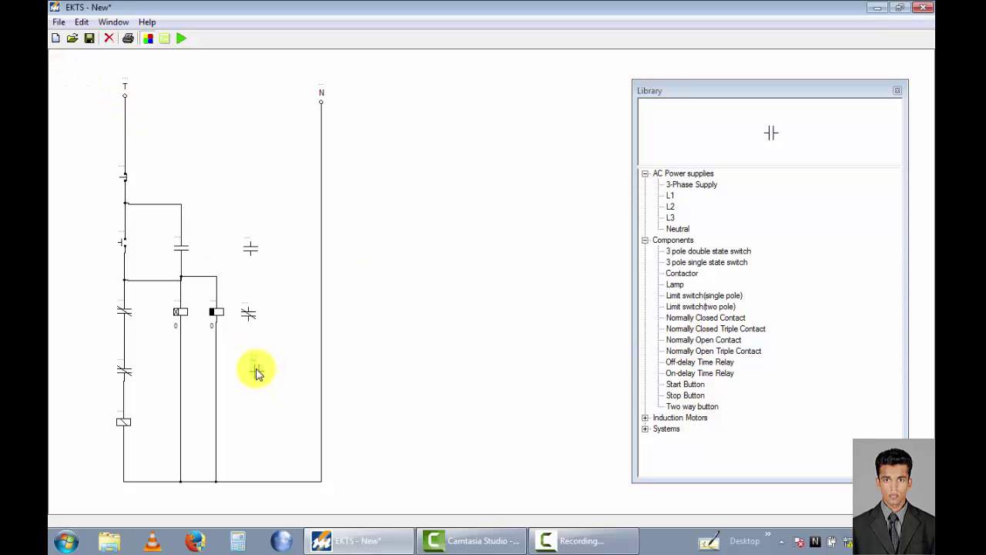
right_click(258, 373)
mouse_move(293, 378)
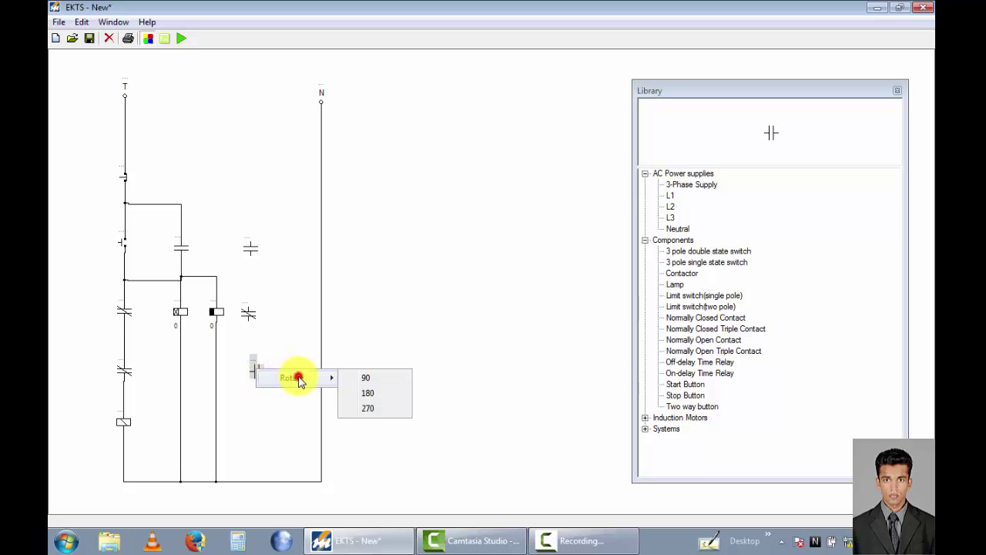
left_click(379, 377)
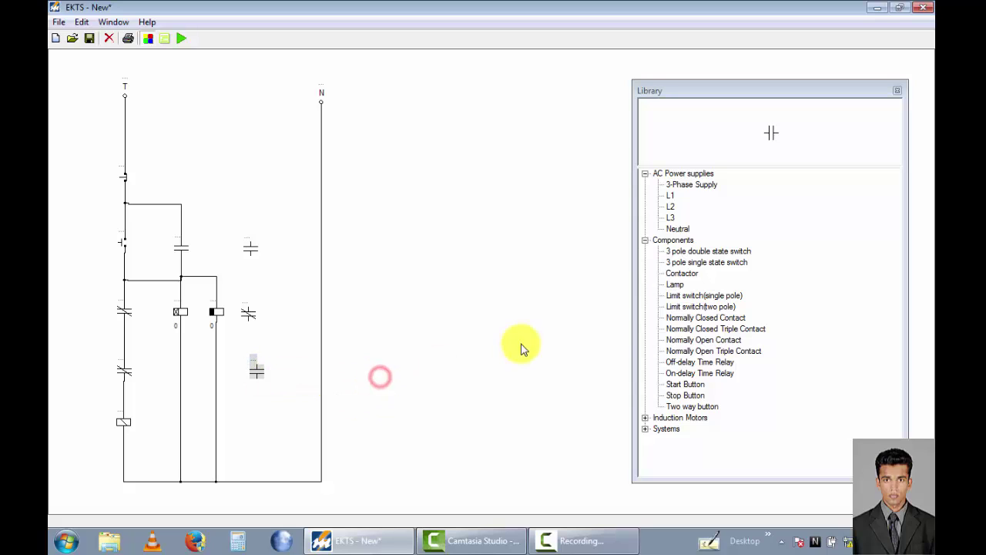
Step: Place a Contactor below the lowest normally open contact, rotate it 90 degrees and align it with the contact
left_click(691, 275)
left_click(63, 71)
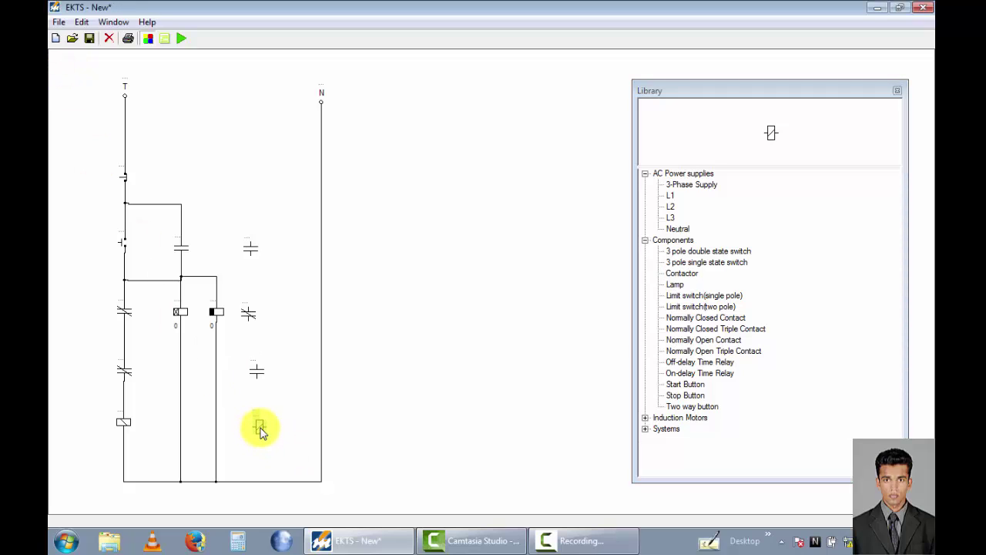
right_click(260, 432)
mouse_move(302, 436)
left_click(373, 436)
left_click(259, 430)
Step: Align the new branch's upper normally open and normally closed contacts vertically with the contact and contactor below
left_click(248, 313)
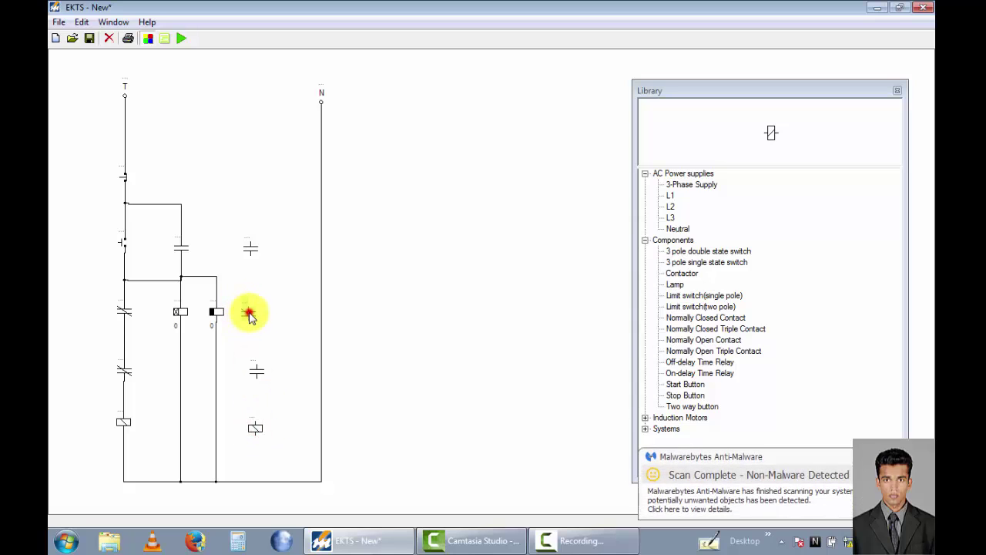
left_click(258, 312)
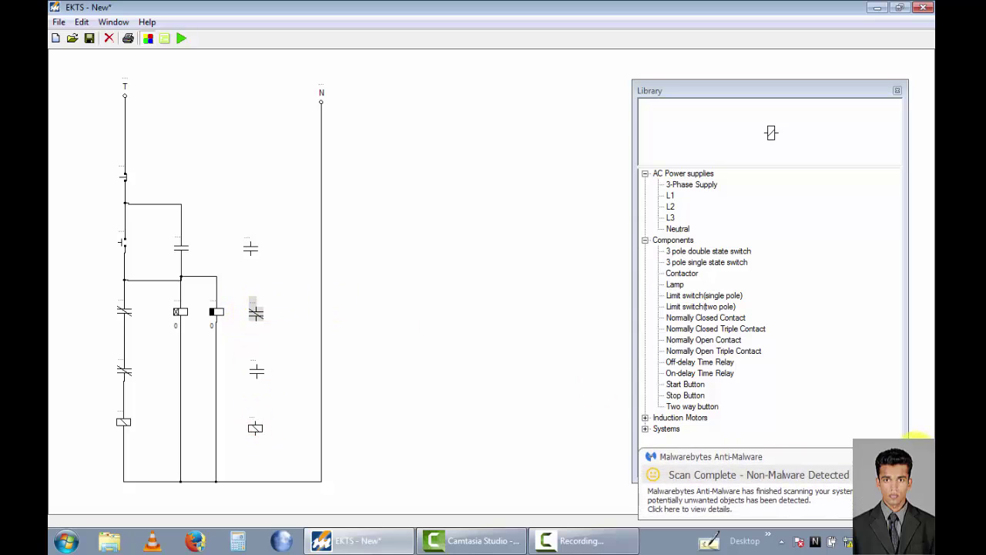
left_click(248, 248)
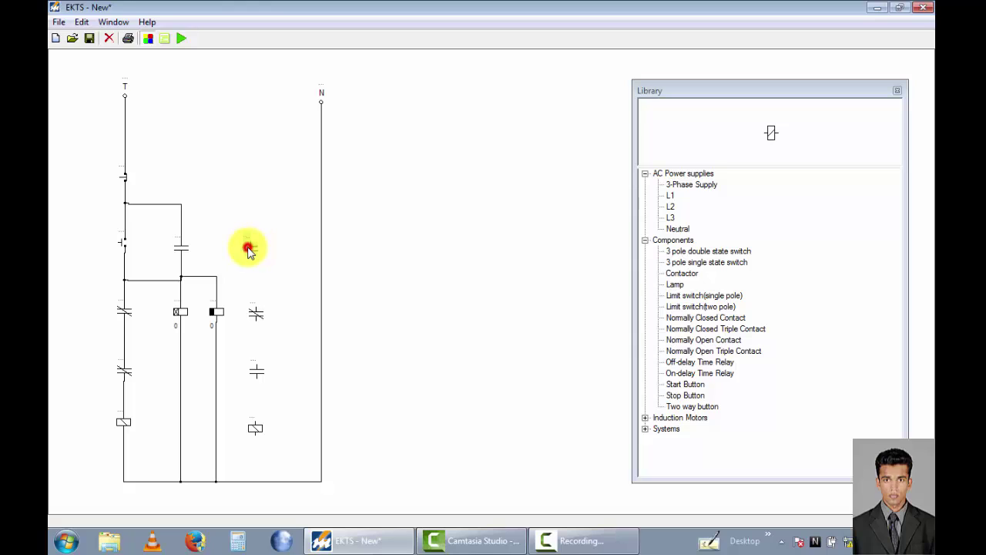
left_click(257, 251)
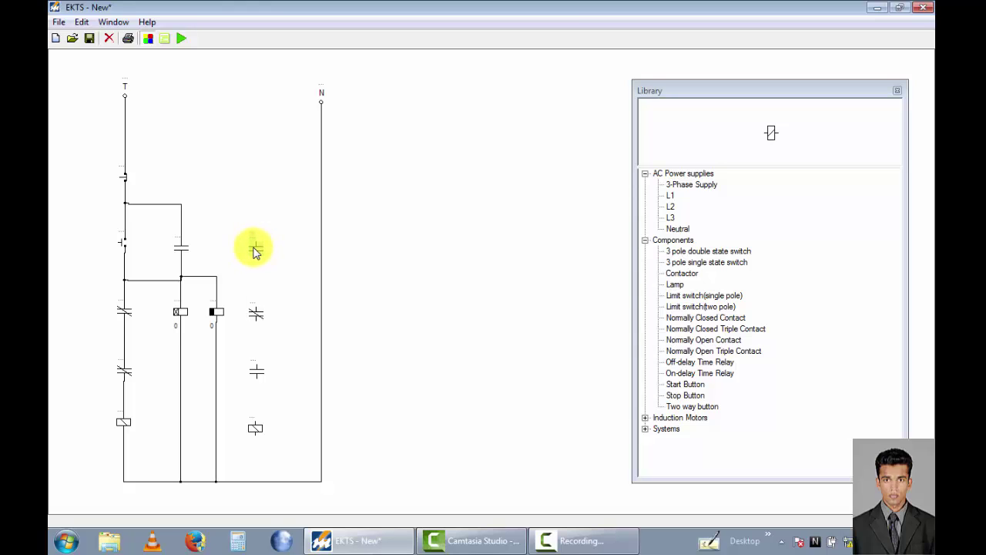
Step: Wire the new branch's three contacts and contactor in series from the line above the start button to the neutral line
left_click_drag(257, 256, 257, 429)
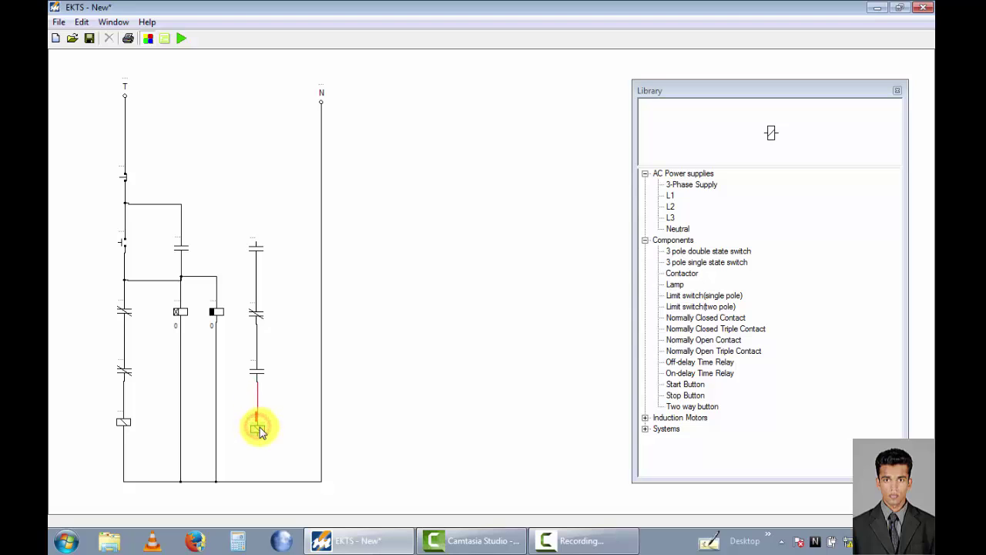
left_click(282, 422)
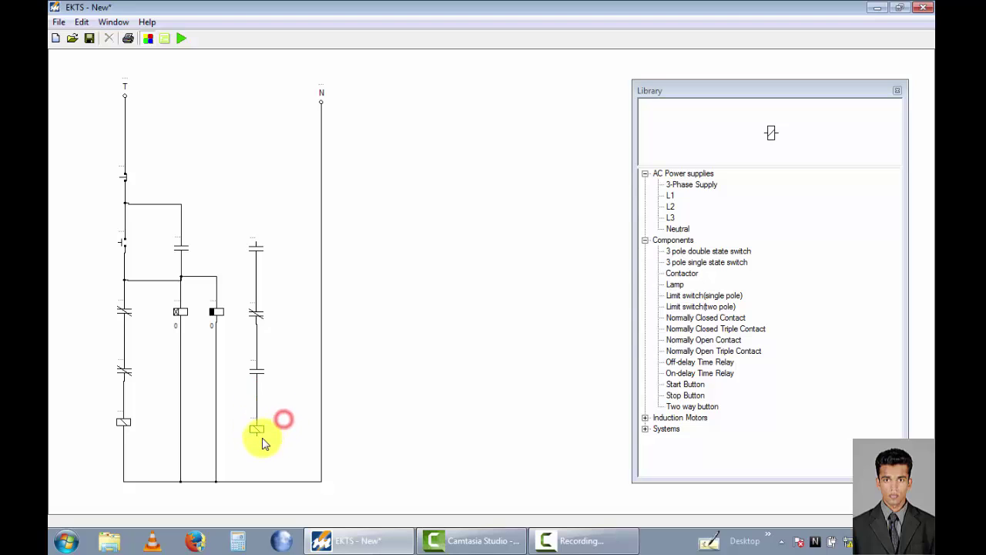
left_click_drag(257, 435, 257, 482)
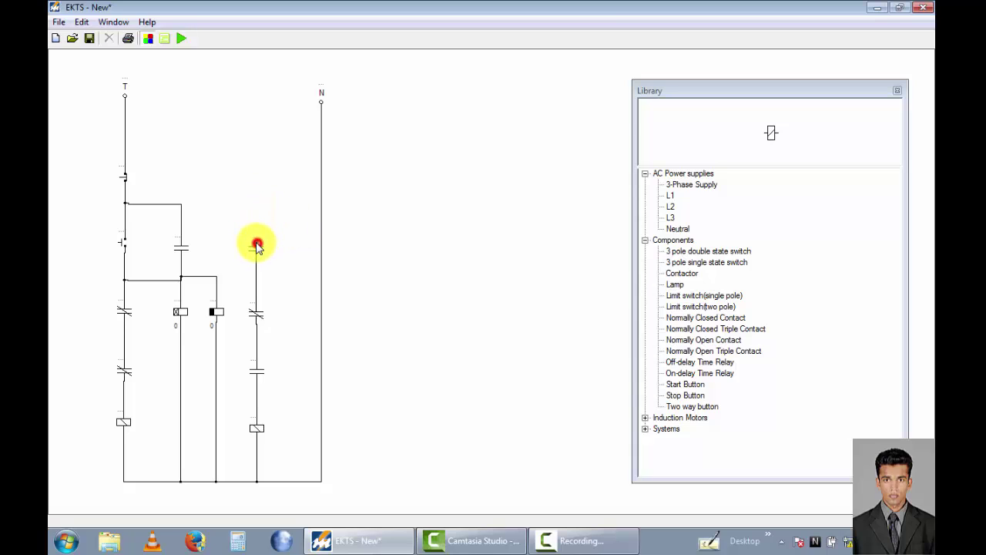
mouse_move(257, 245)
left_mouse_down()
mouse_move(255, 223)
mouse_move(209, 183)
mouse_move(182, 205)
left_mouse_up()
left_click(272, 186)
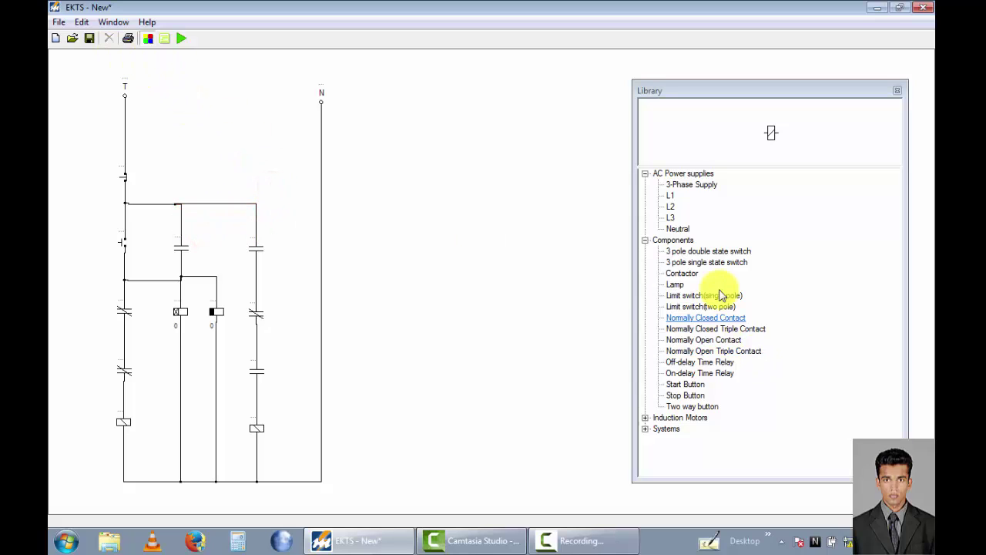
Step: Place another Normally Open Contact between the new contactor branch and the neutral wire and rotate it 90 degrees
left_click(701, 340)
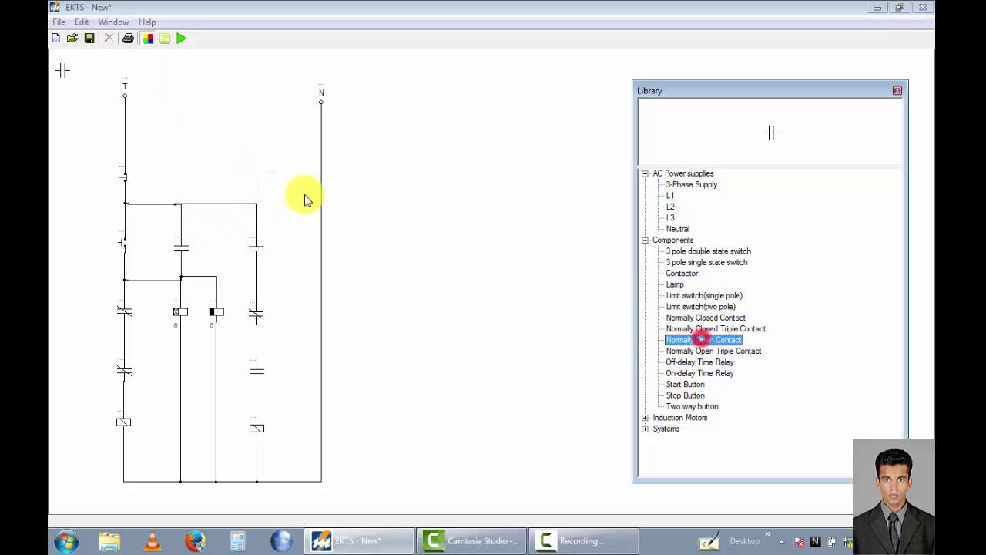
left_click(61, 71)
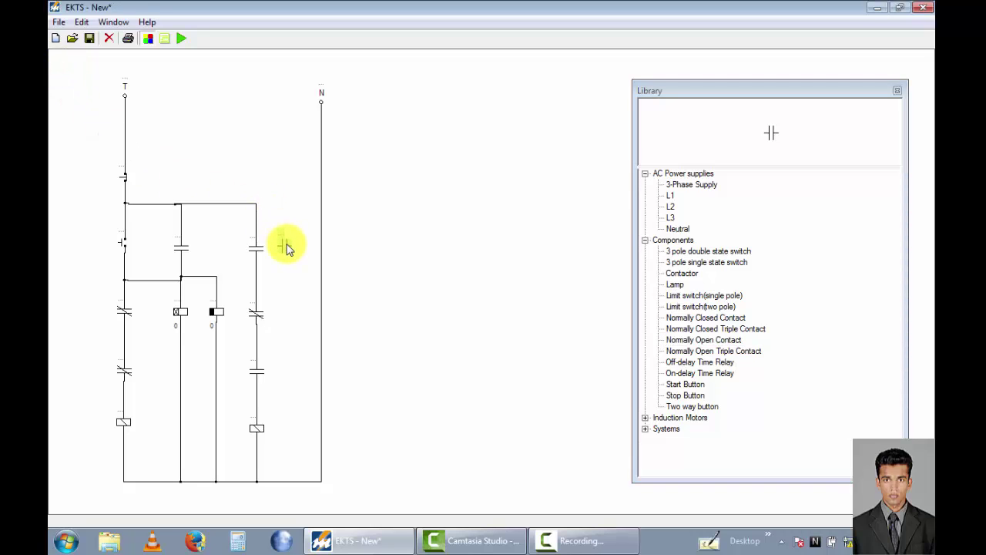
right_click(290, 251)
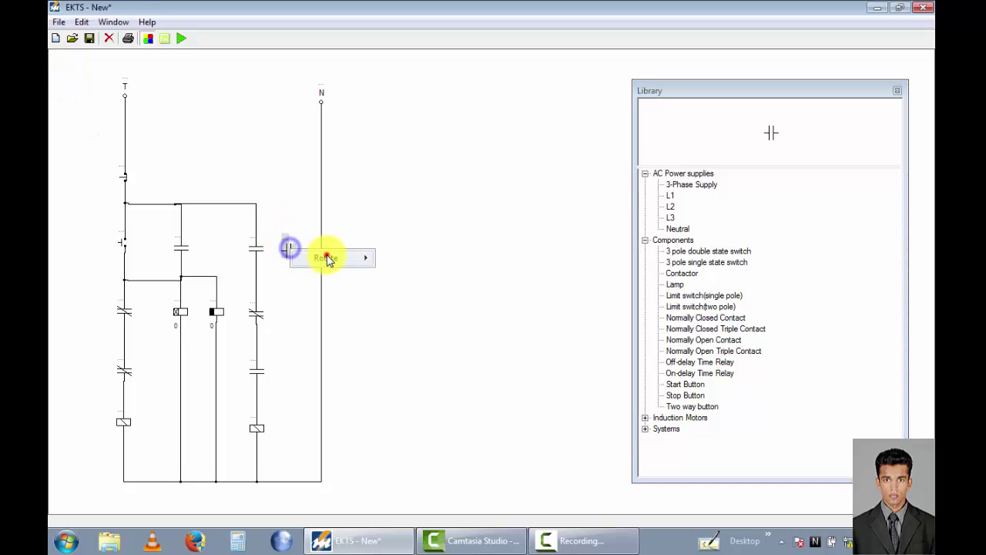
mouse_move(339, 256)
left_click(405, 265)
left_click(287, 307)
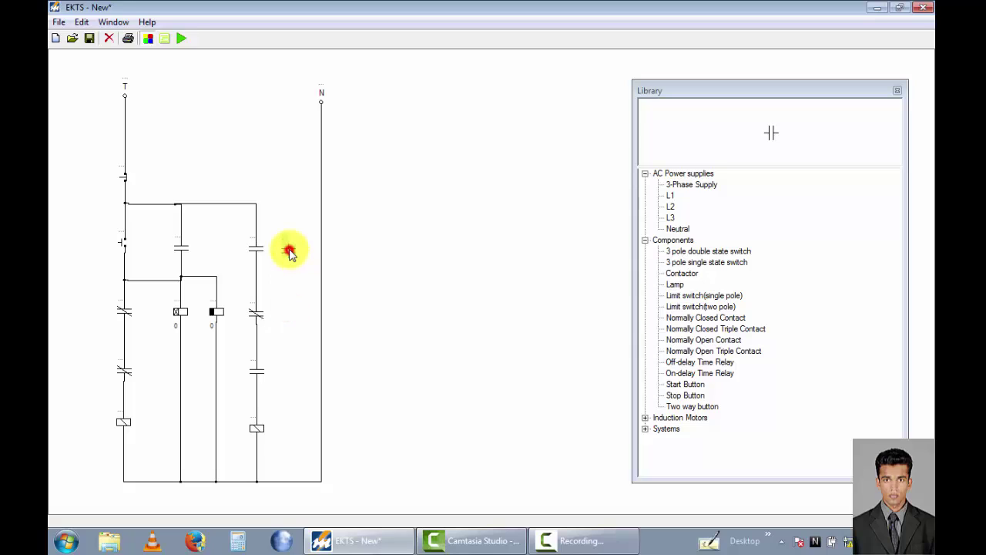
left_click(285, 246)
left_click(280, 270)
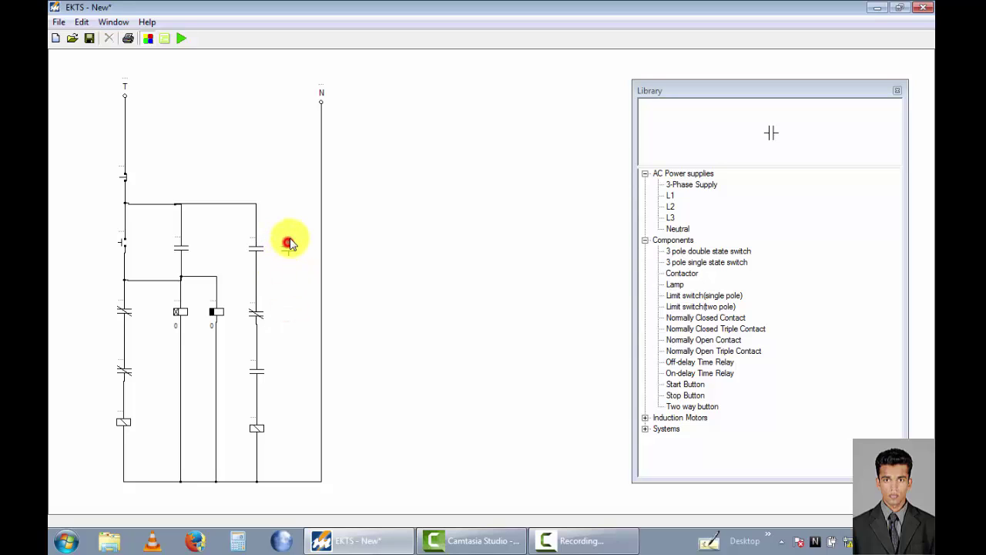
Step: Wire the newest normally open contact's upper end to the top of the adjacent contactor branch
mouse_move(289, 242)
left_mouse_down()
mouse_move(280, 214)
mouse_move(254, 205)
left_mouse_up()
left_click_drag(275, 238, 279, 207)
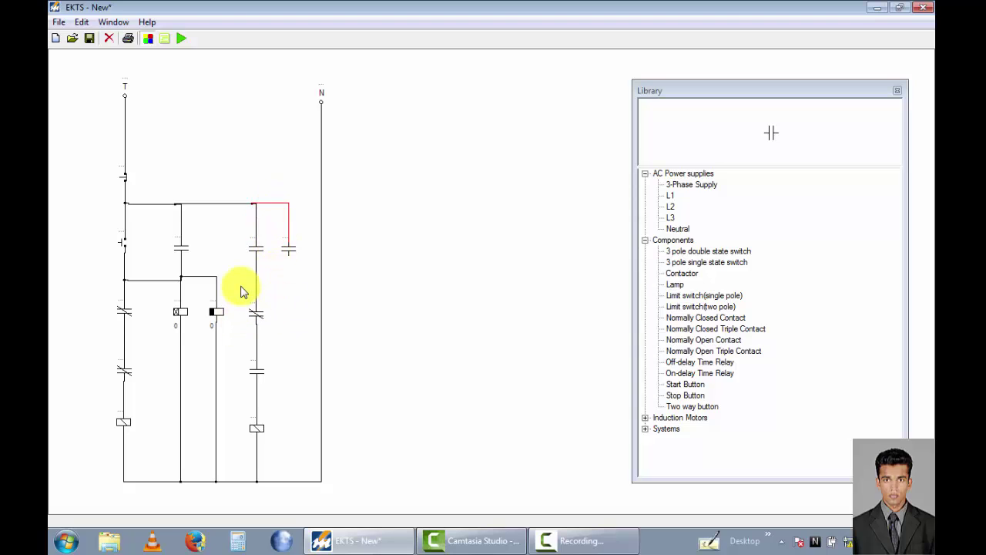
Step: Wire the newest normally open contact's lower end to the adjacent contactor branch below its upper contact and straighten the wire
left_click_drag(289, 255, 258, 282)
left_click(273, 263)
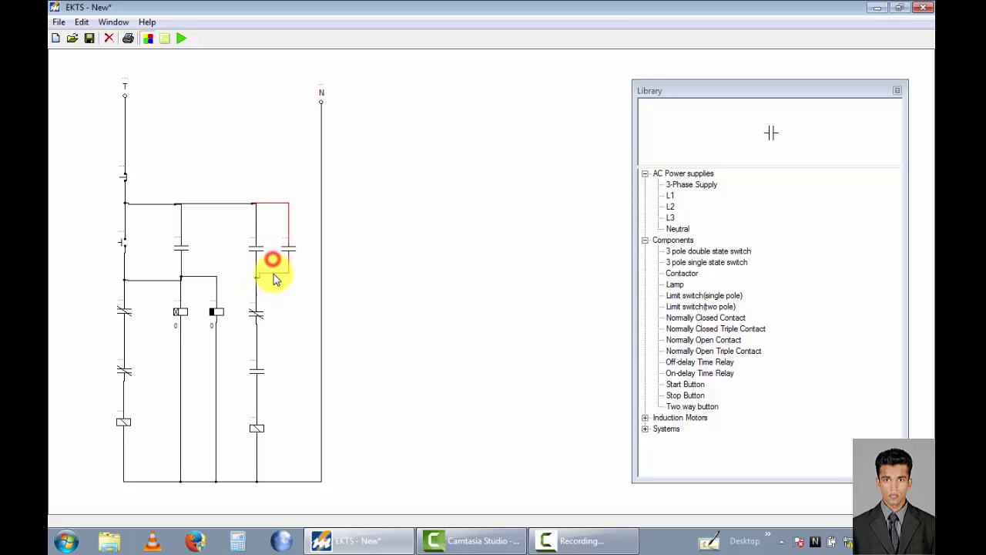
left_click(273, 279)
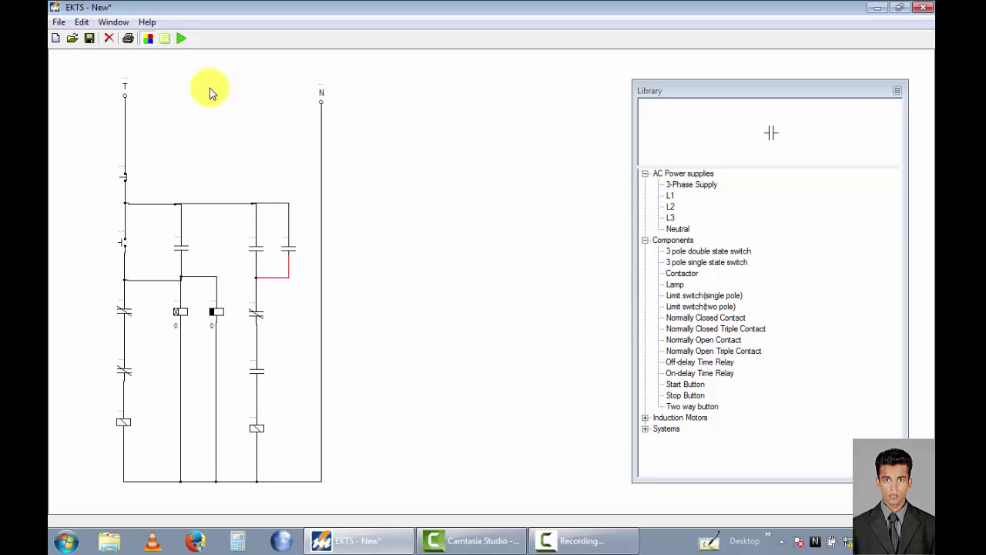
Step: Add the description text "Control circuit" above the circuit, between the T and N terminals
left_click(82, 22)
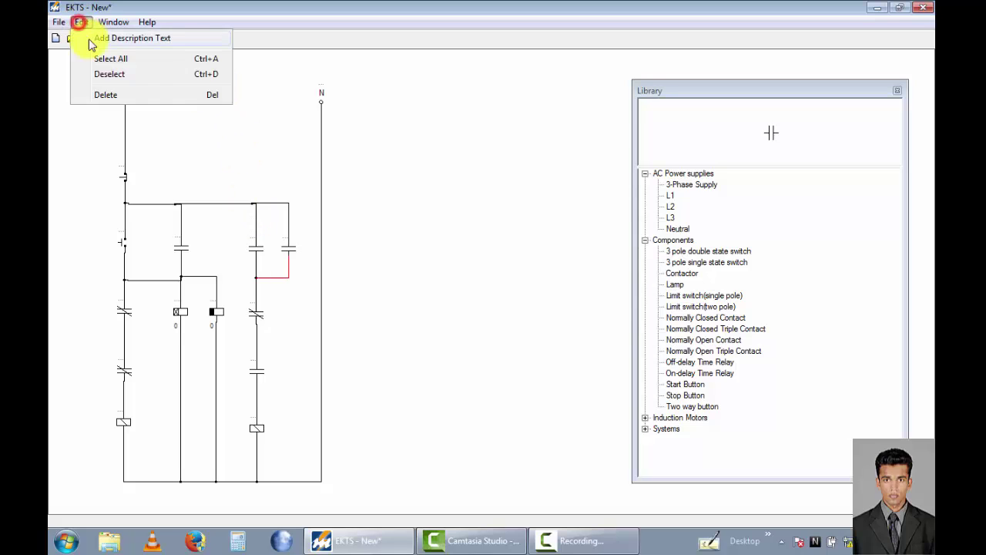
left_click(89, 38)
left_click(207, 91)
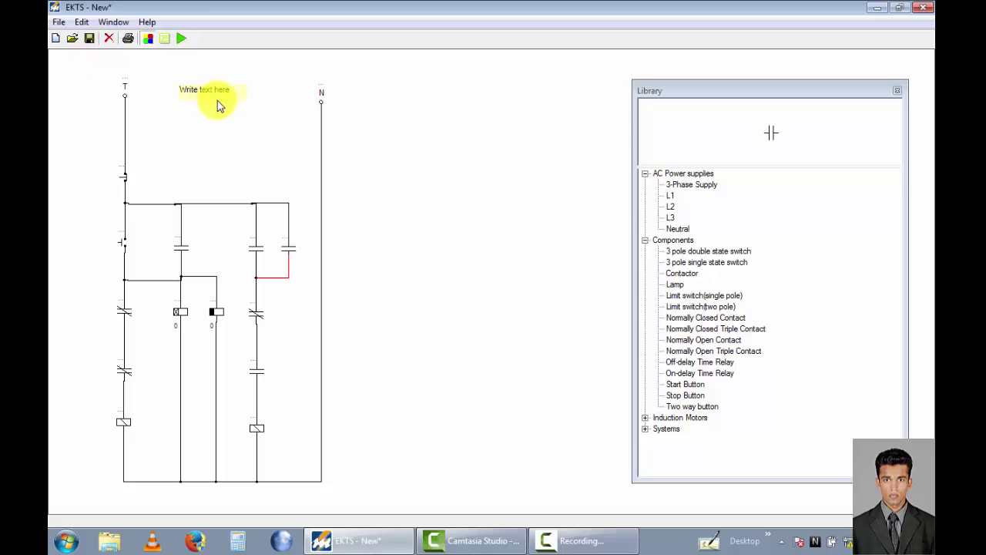
double_click(230, 92)
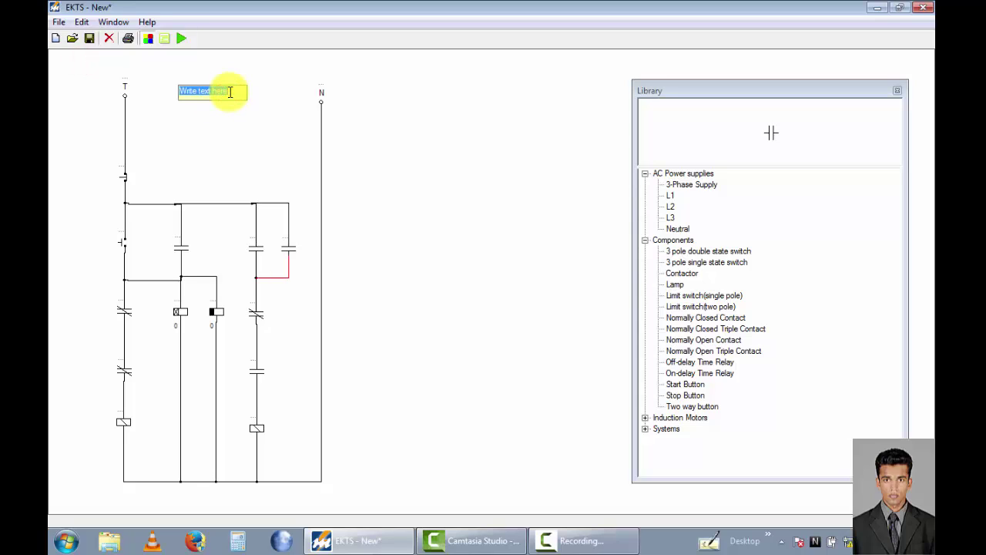
key("BackSpace")
type("Control circuit")
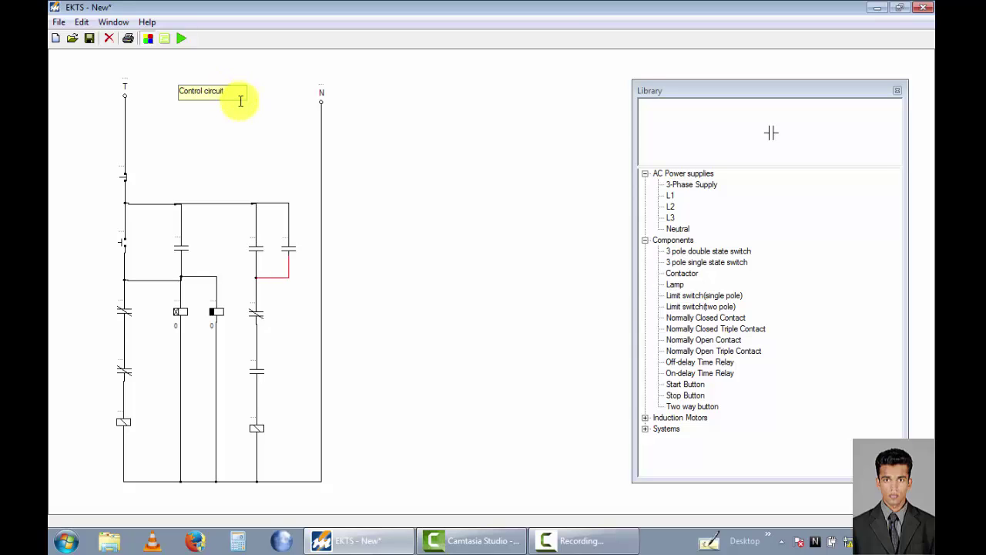
left_click(244, 145)
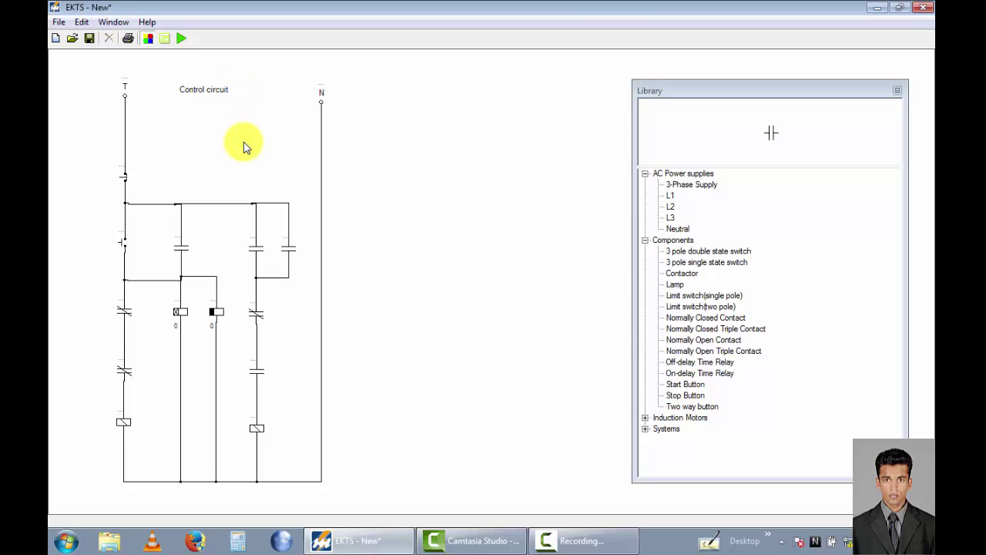
Step: Label the stop button STOP and the start button S1
left_click(122, 166)
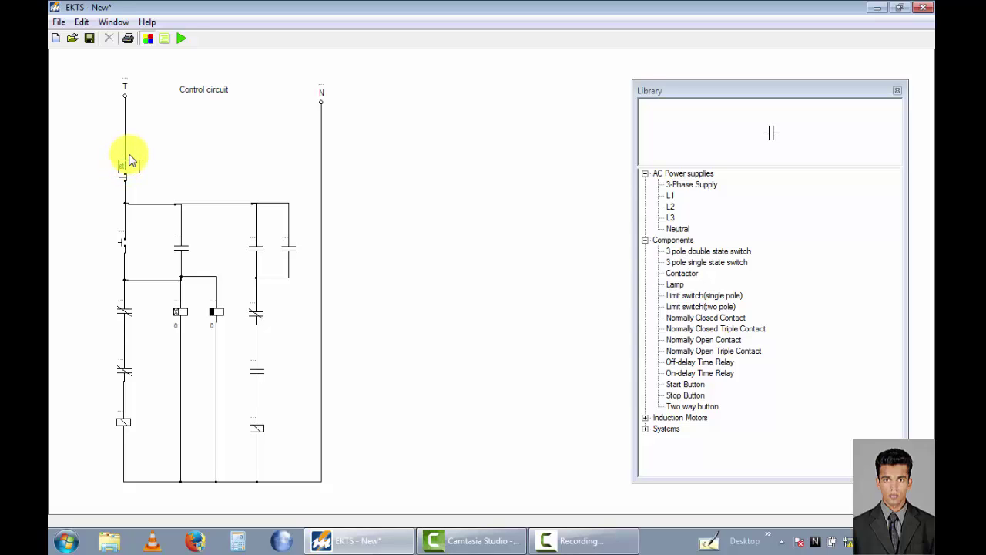
left_click(122, 230)
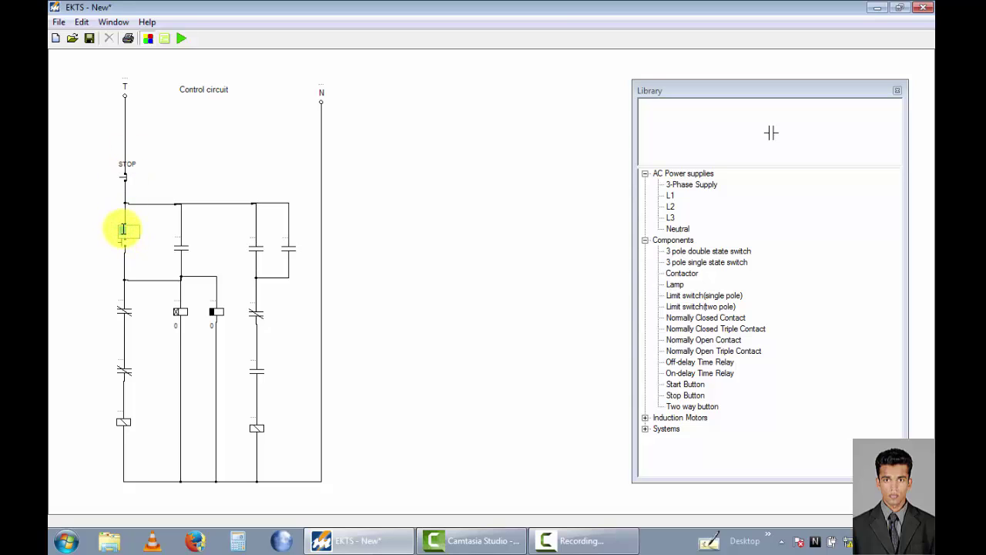
left_click(83, 248)
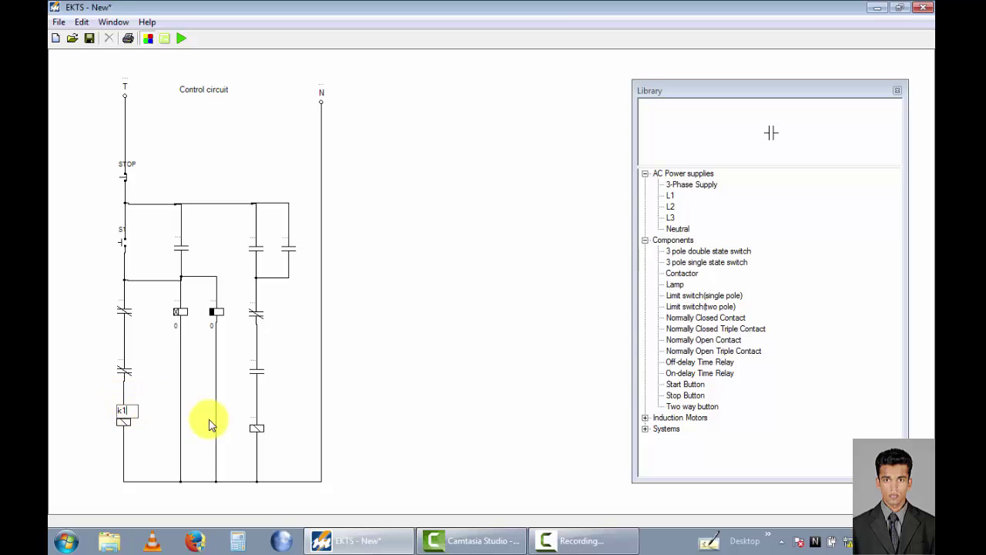
Step: Label the two contactors K1 and K2 and the two time relays T1 and T2, in order from phase T to neutral
left_click(255, 419)
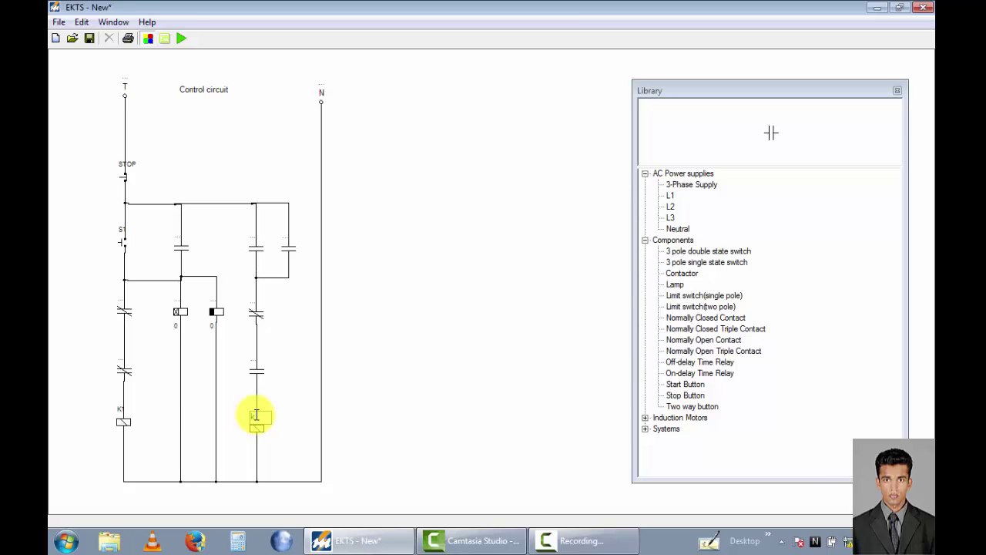
left_click(120, 390)
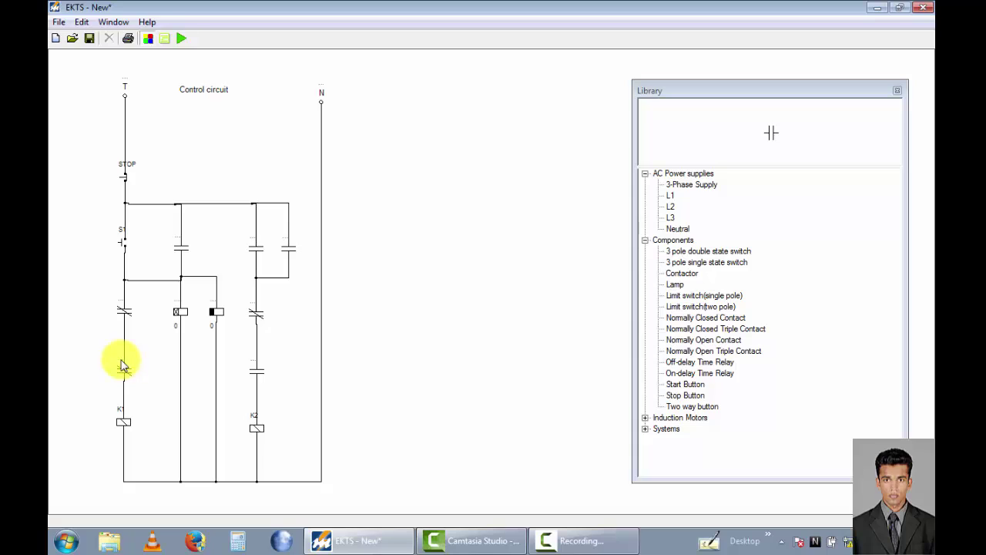
left_click(123, 362)
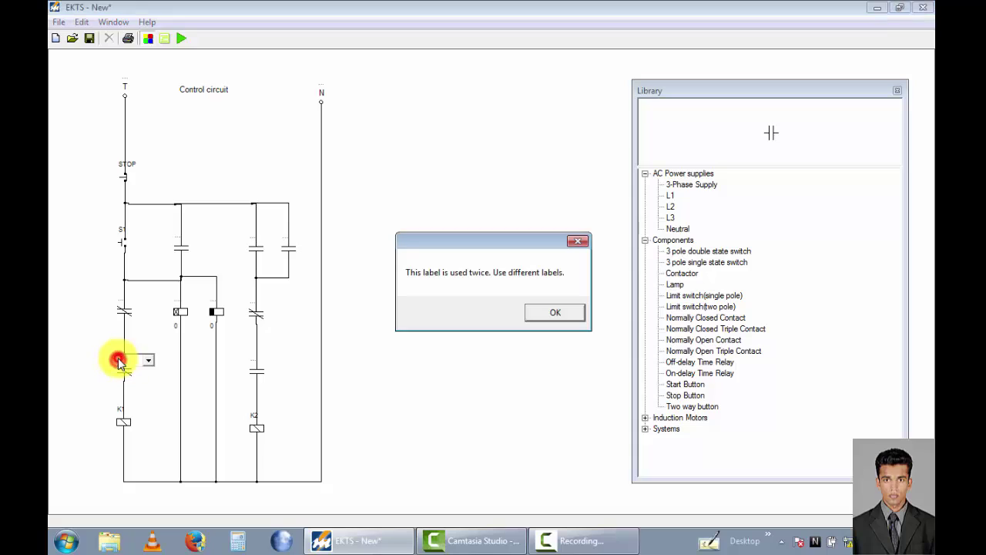
left_click(577, 241)
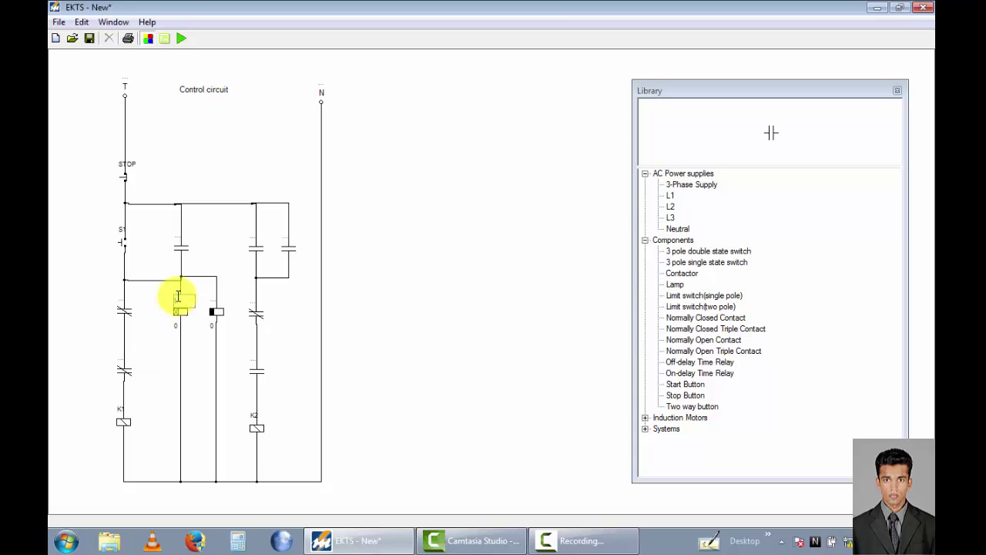
left_click(215, 309)
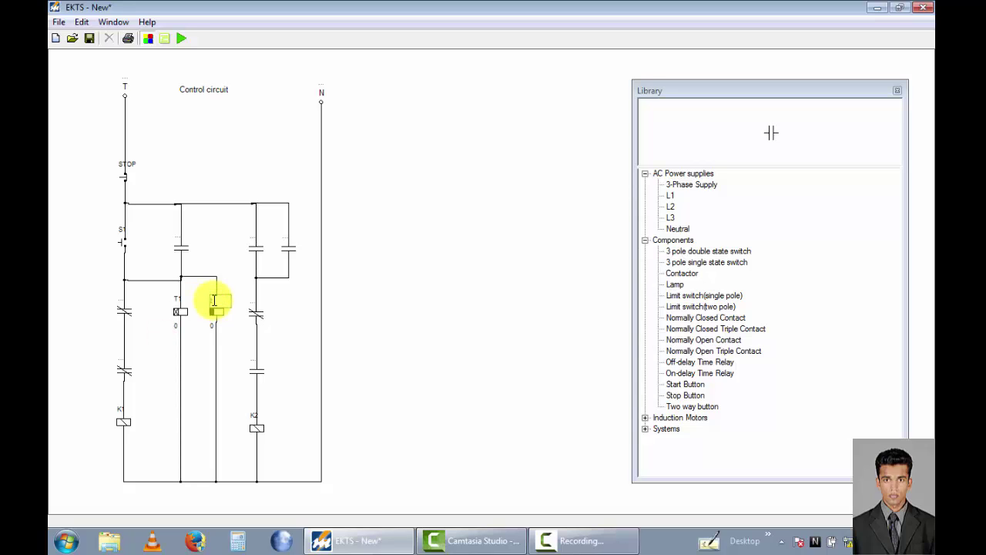
left_click(198, 336)
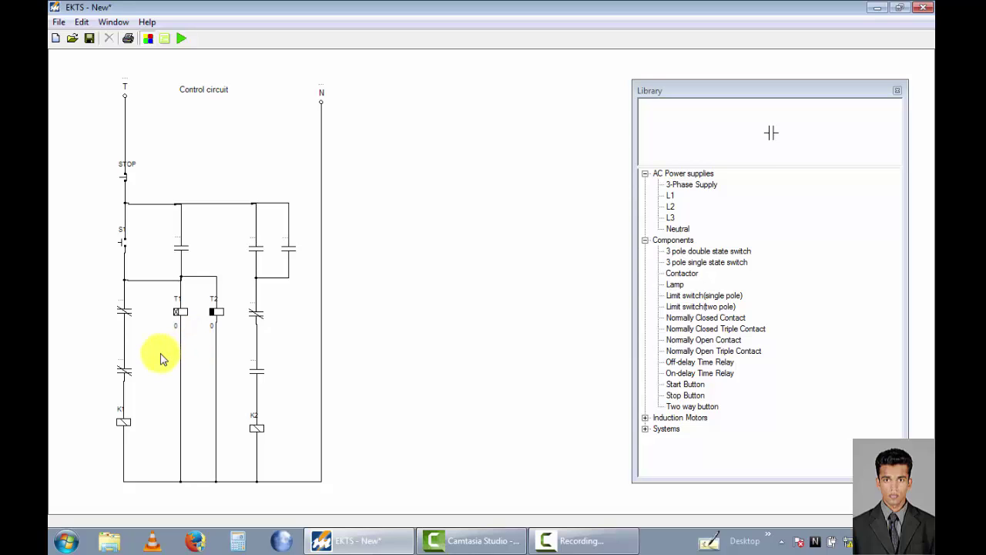
Step: Assign time relay T1 to the normally closed contact directly above contactor K1
double_click(121, 363)
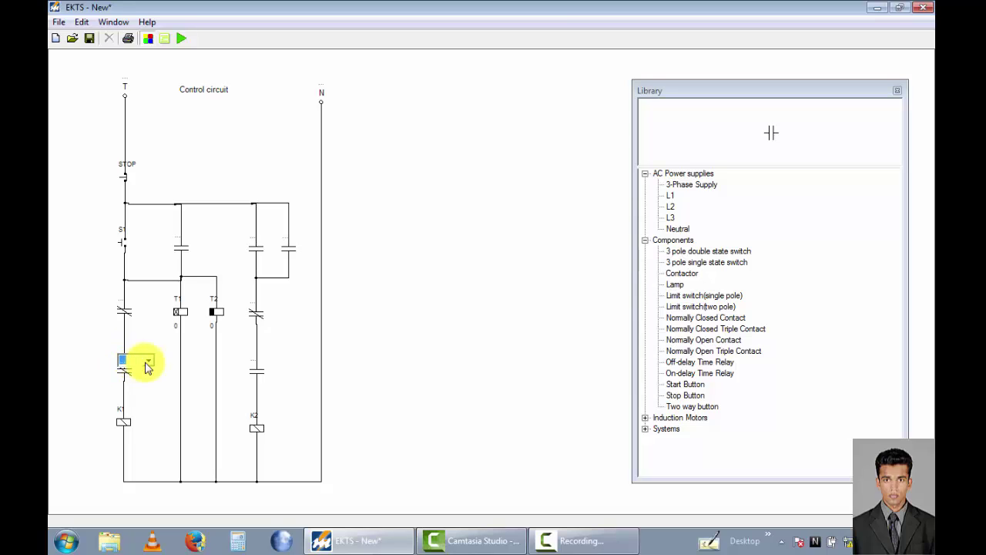
left_click(149, 360)
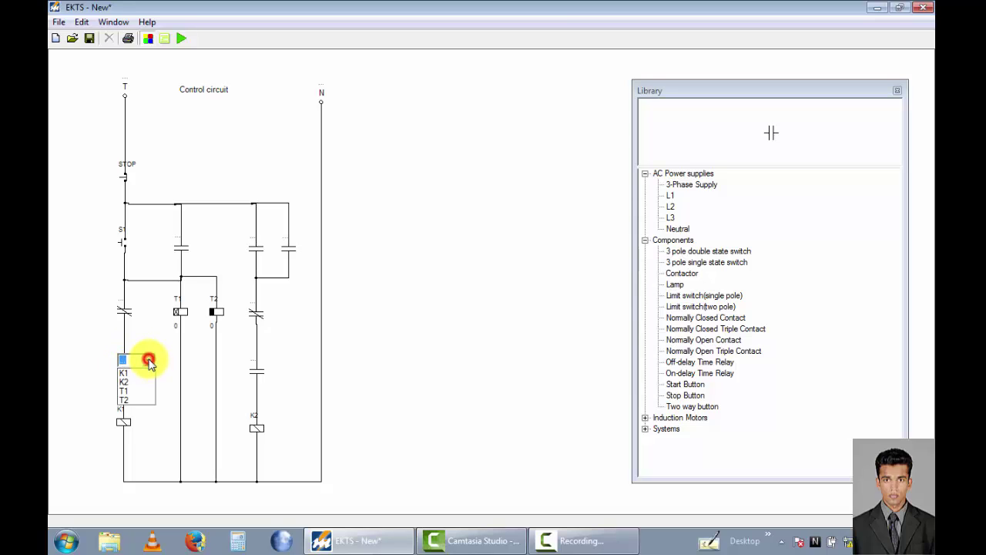
left_click(135, 393)
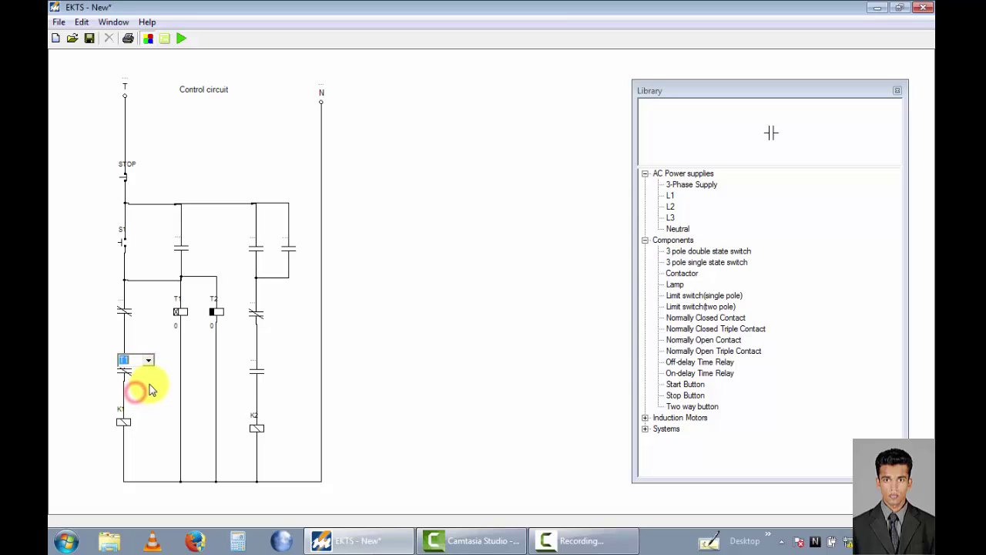
Step: Assign time relay T2 to the normally open contact directly above contactor K2
double_click(257, 363)
left_click(281, 362)
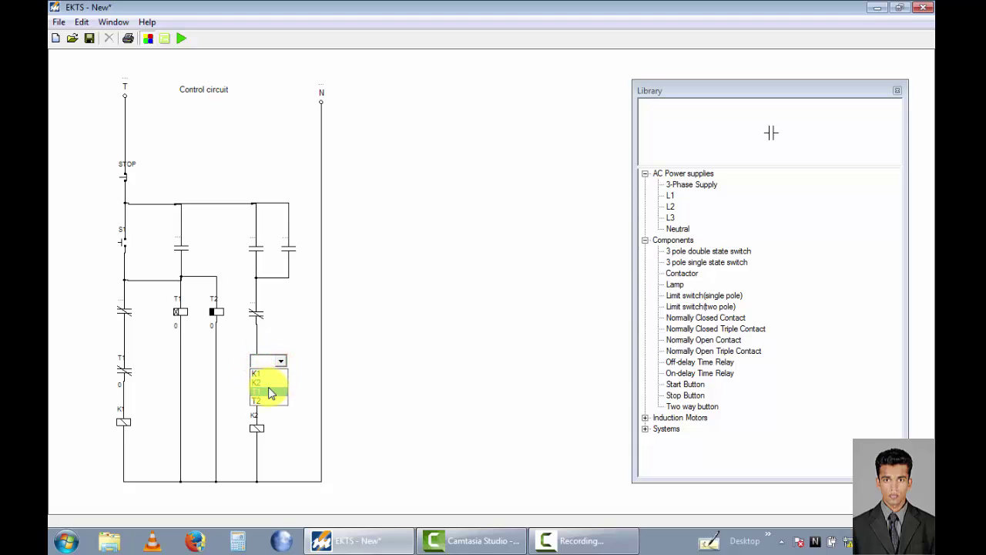
left_click(267, 399)
left_click(282, 360)
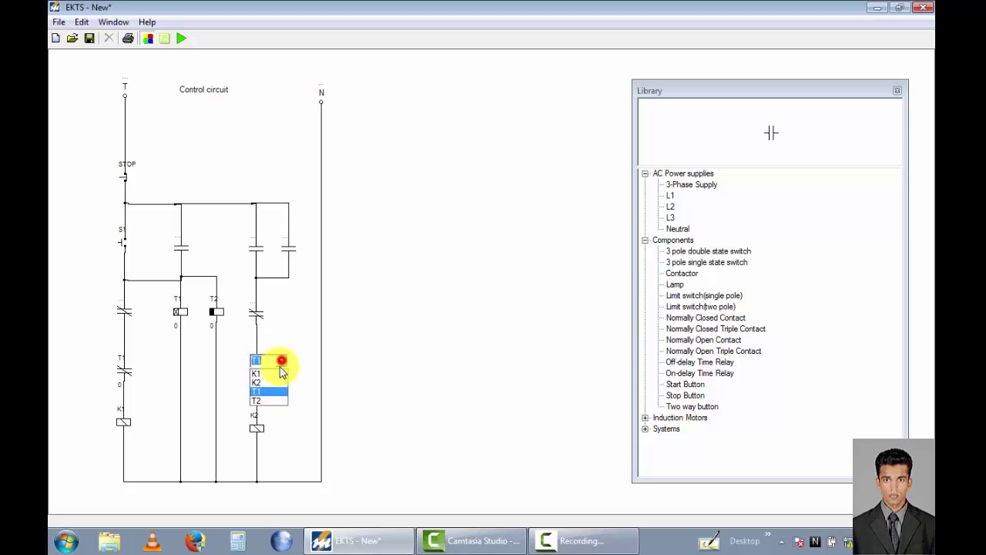
left_click(269, 397)
left_click(231, 370)
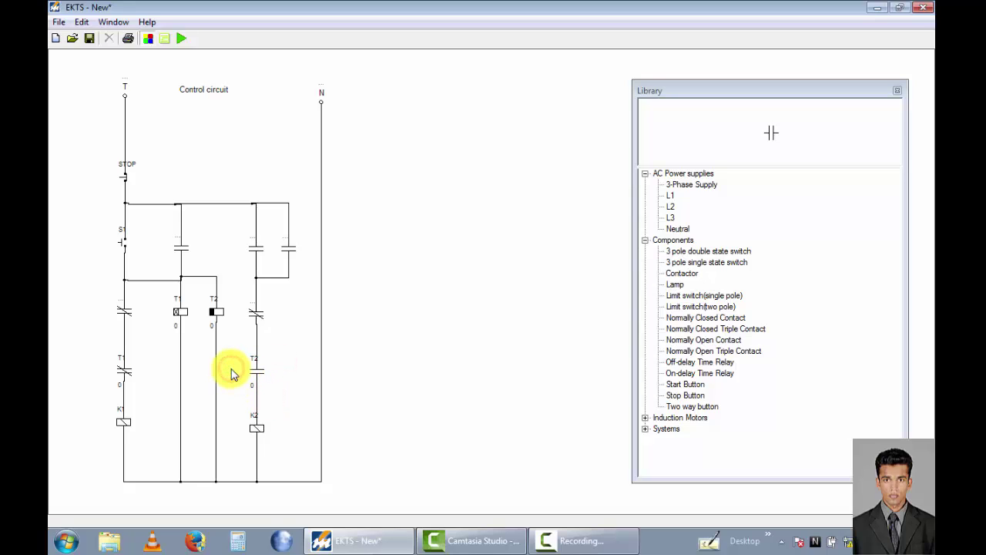
Step: Interlock the branches by assigning K2 to the upper normally closed contact of the K1 branch and K1 to that of the K2 branch
left_click(122, 305)
left_click(147, 300)
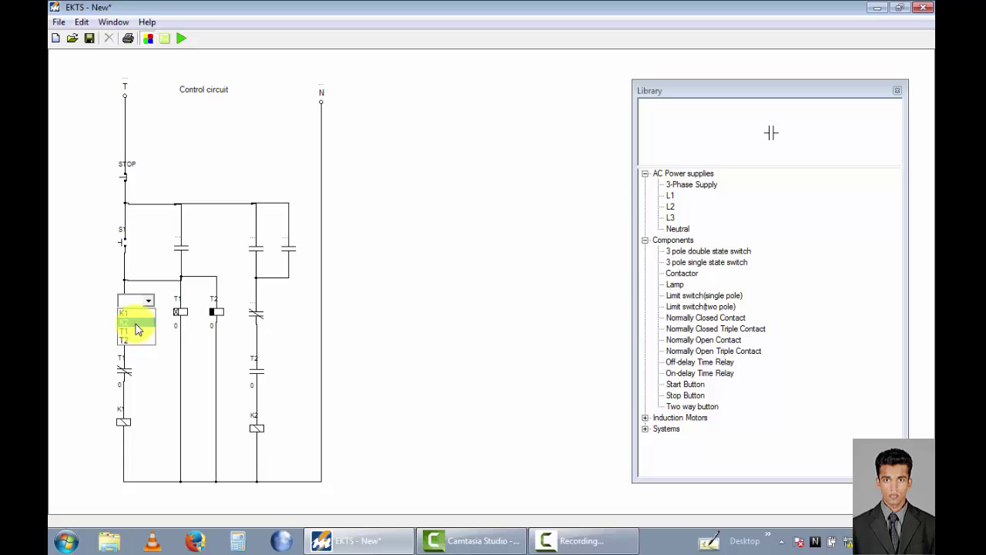
left_click(137, 323)
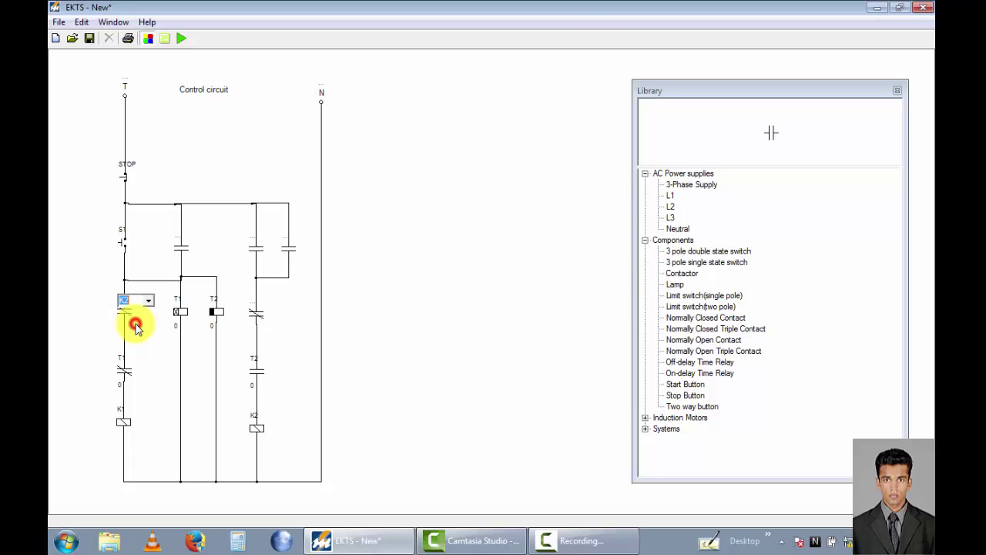
left_click(252, 307)
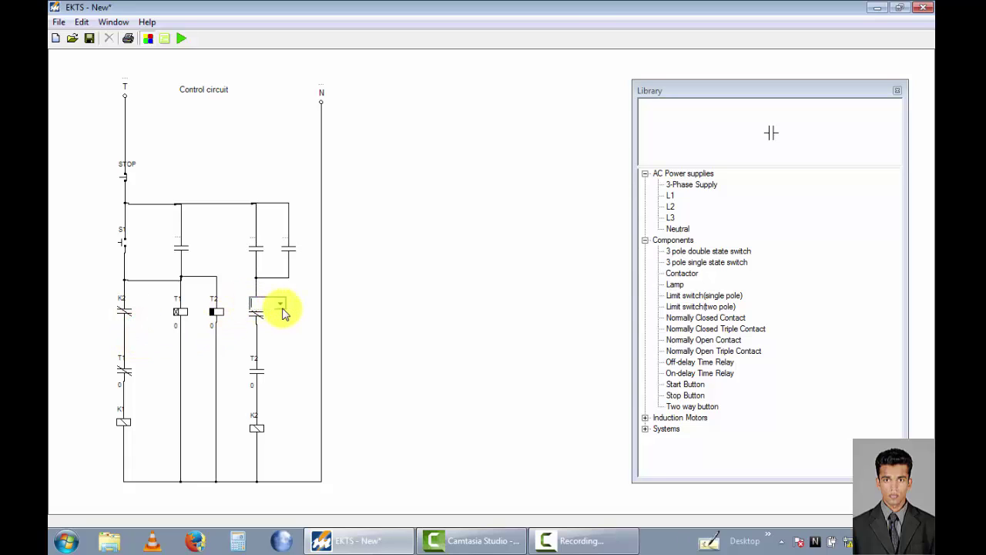
left_click(282, 301)
left_click(266, 316)
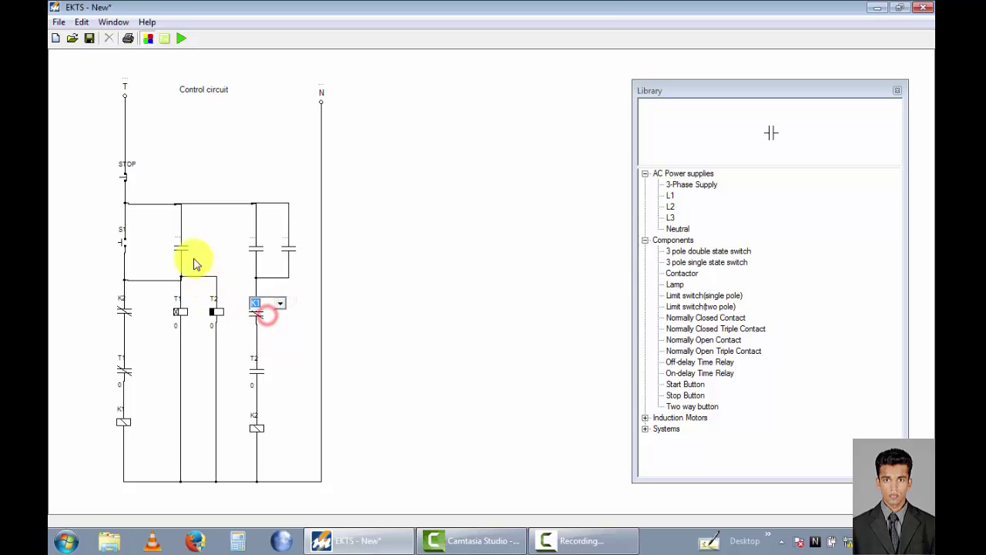
Step: Assign K1 to the normally open contact parallel to the start button
left_click(177, 239)
left_click(206, 236)
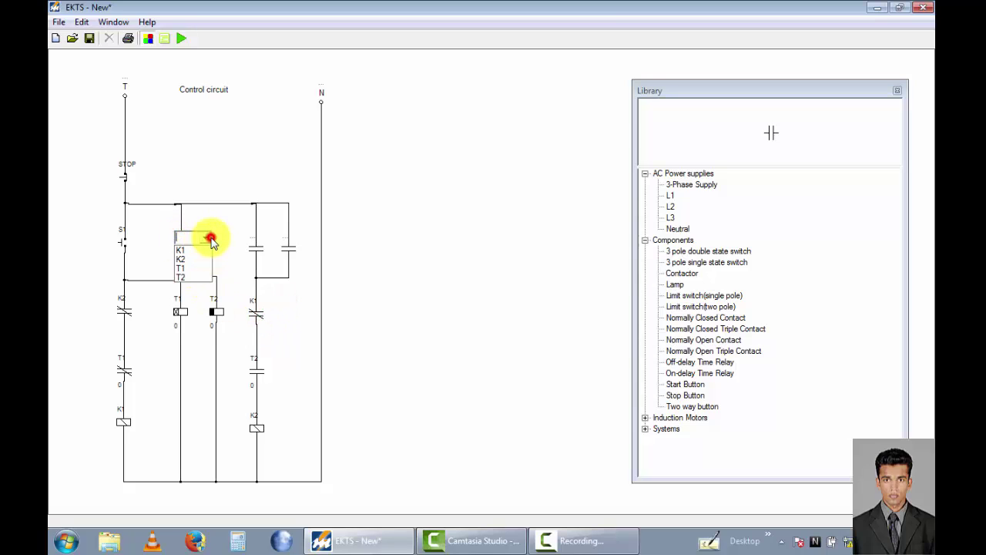
left_click(190, 251)
Step: Assign T1 to the upper normally open contact of the K2 branch and K2 to the contact wired parallel to it
left_click(250, 241)
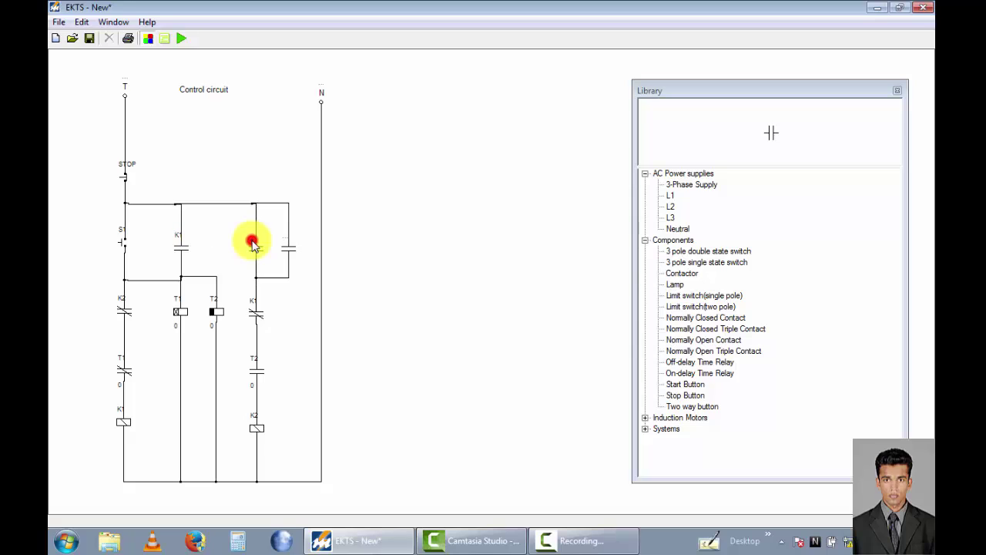
left_click(280, 243)
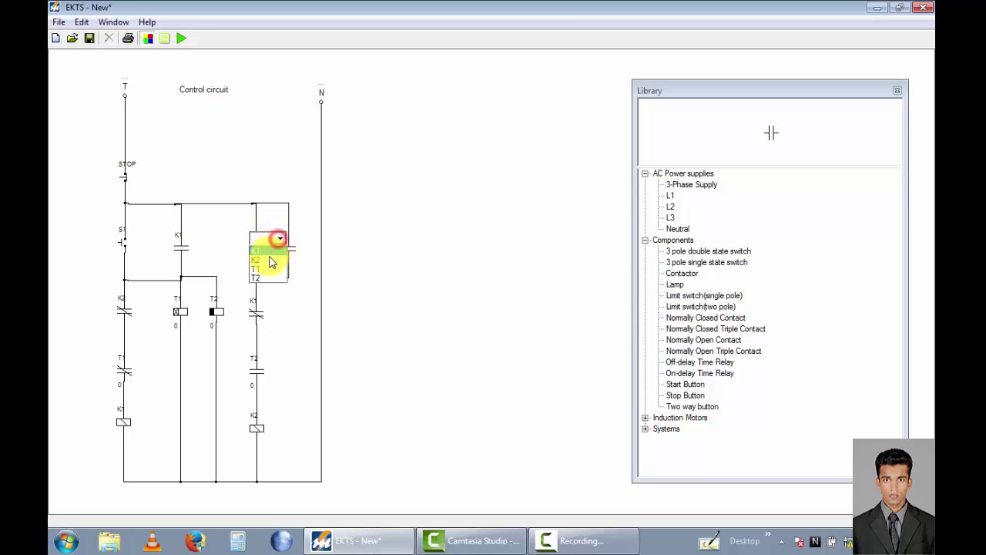
left_click(269, 268)
left_click(284, 311)
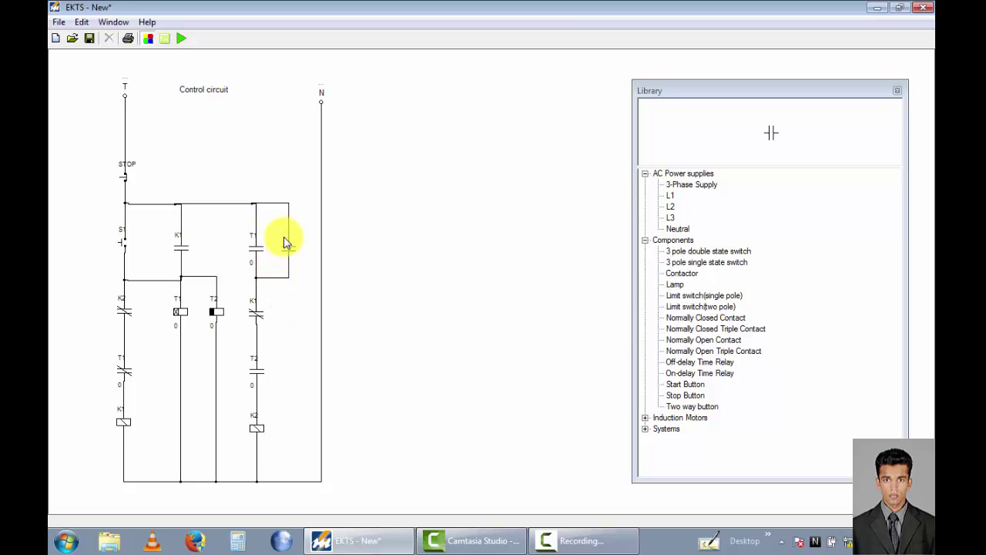
left_click(282, 236)
left_click(313, 239)
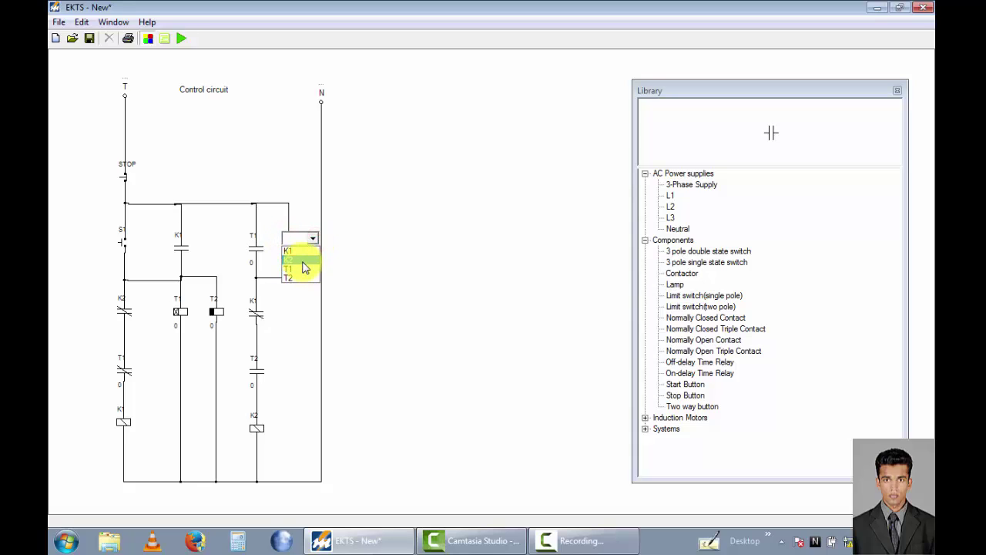
left_click(303, 260)
left_click(282, 332)
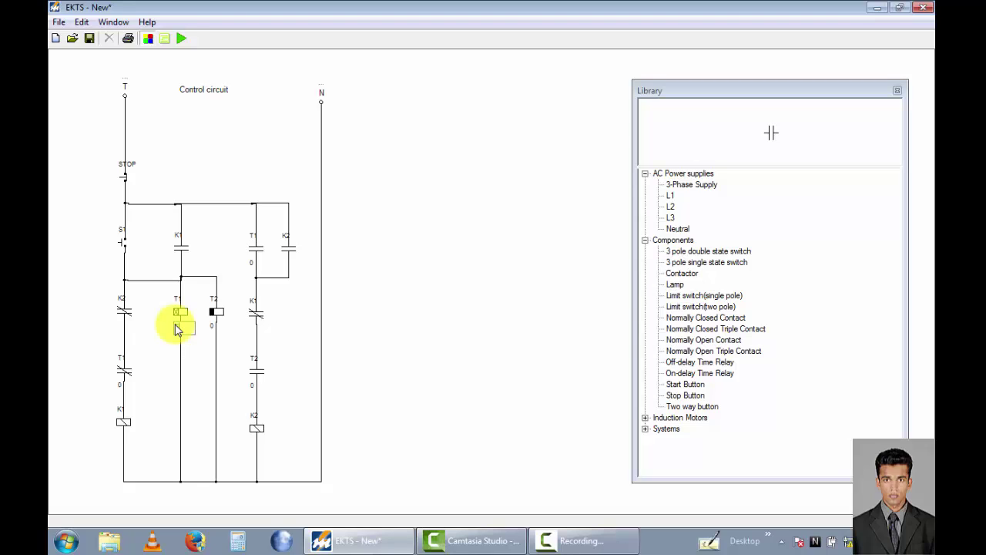
Step: Set the delay of both time relays, T1 and T2, to 5
type("5")
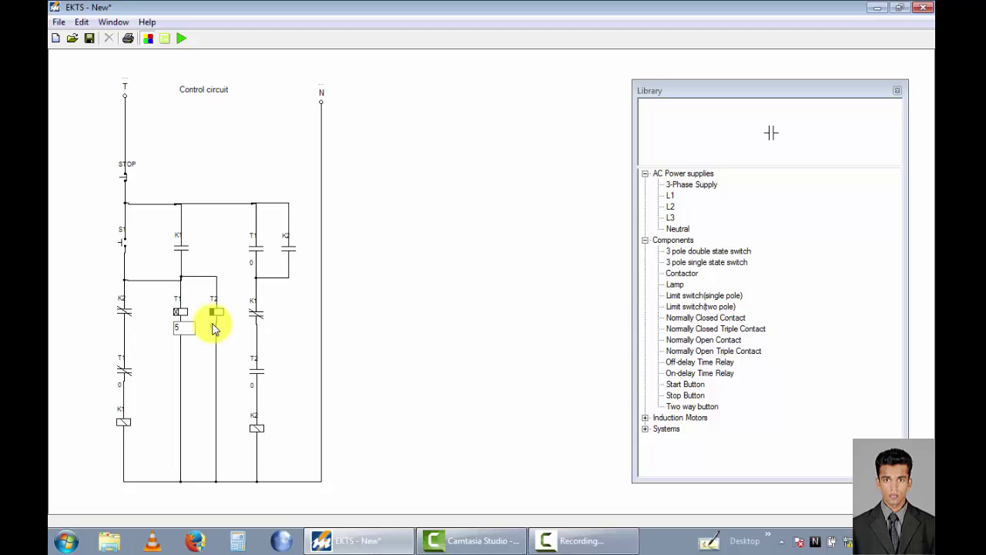
left_click(214, 329)
type("5")
left_click(224, 383)
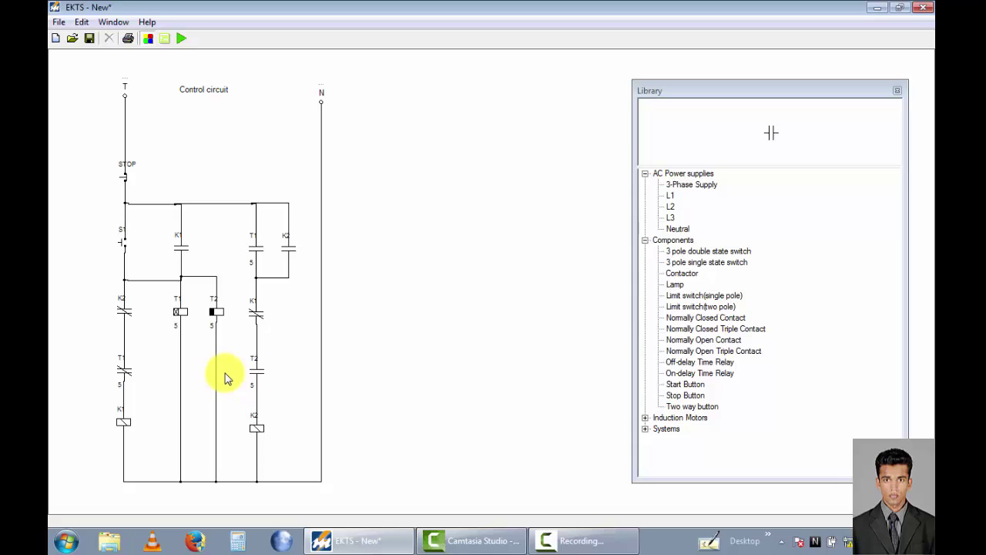
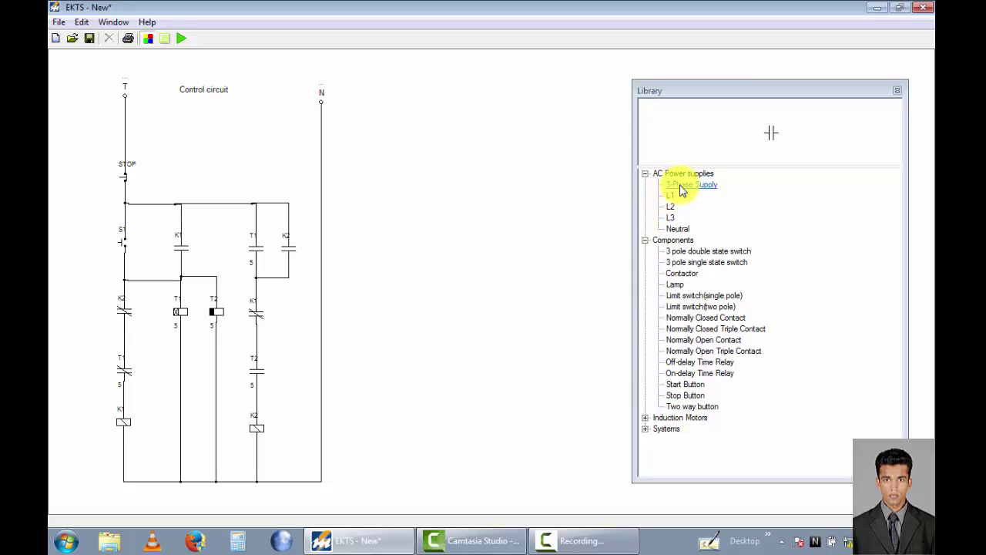
Step: Place a 3-phase supply beside the control circuit and a normally open triple contact, rotated into a horizontal row, below it
left_click(681, 189)
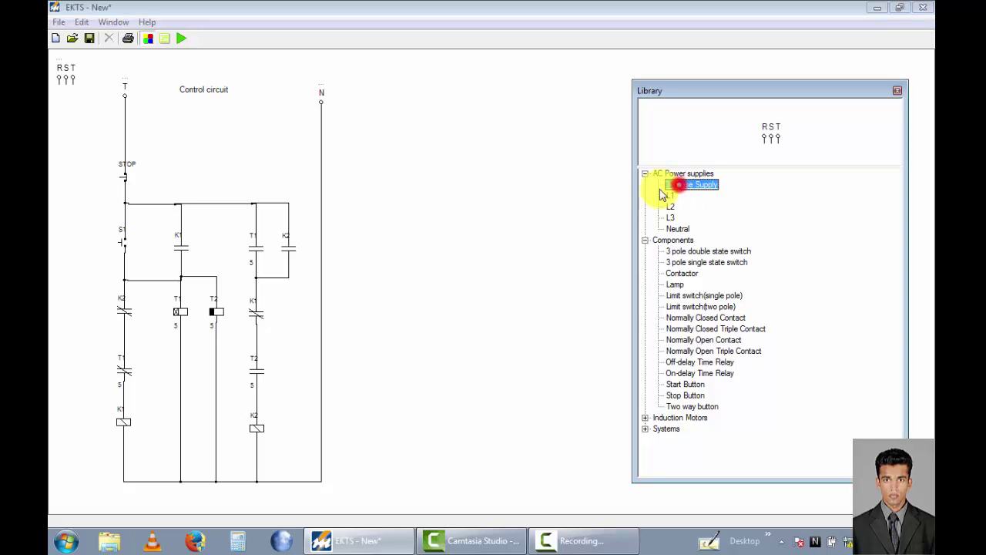
left_click_drag(71, 74, 422, 107)
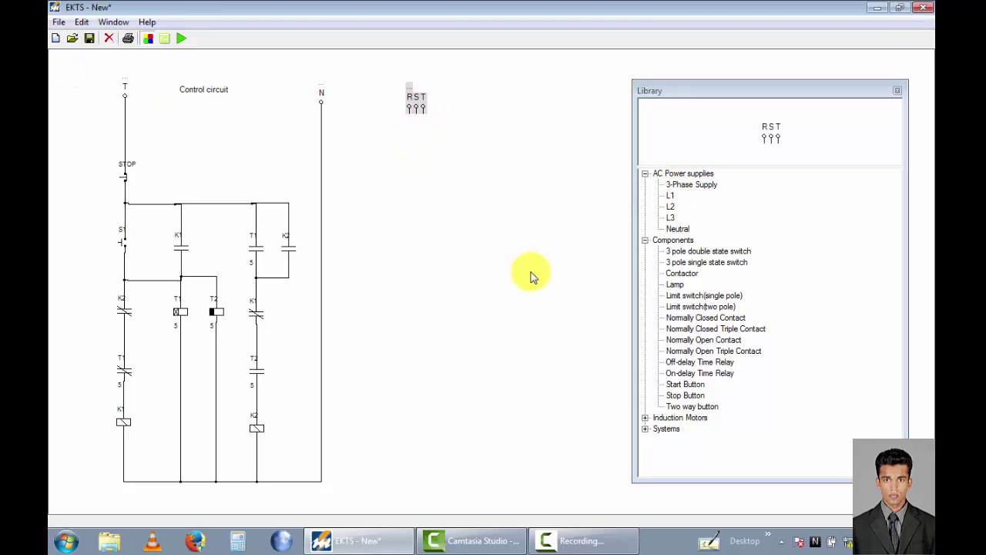
left_click(685, 353)
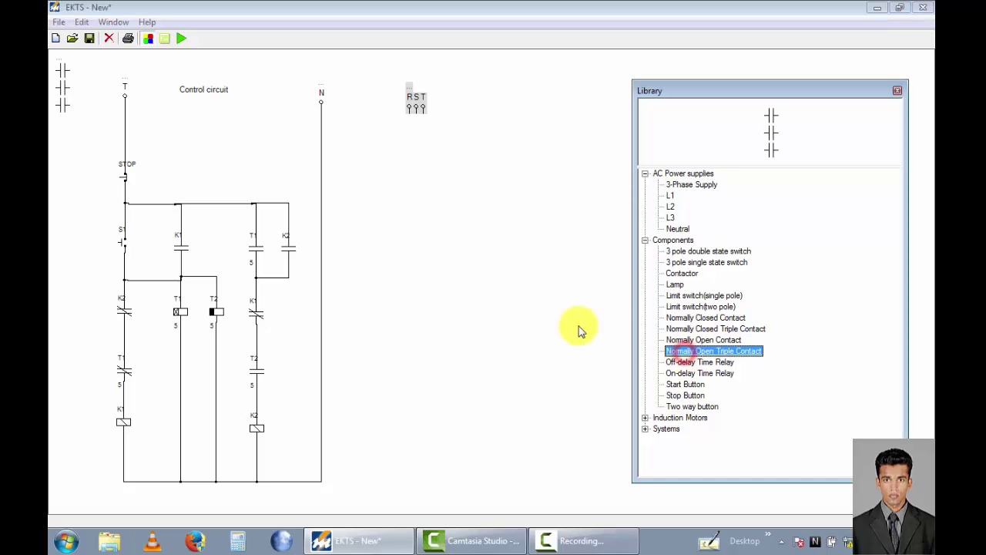
left_click_drag(62, 85, 417, 214)
right_click(416, 214)
left_click(447, 213)
left_click(523, 220)
Step: Place a second normally open triple contact beside the first and rotate it into a horizontal row
left_click_drag(64, 81, 524, 188)
right_click(524, 188)
left_click(551, 191)
left_click(627, 193)
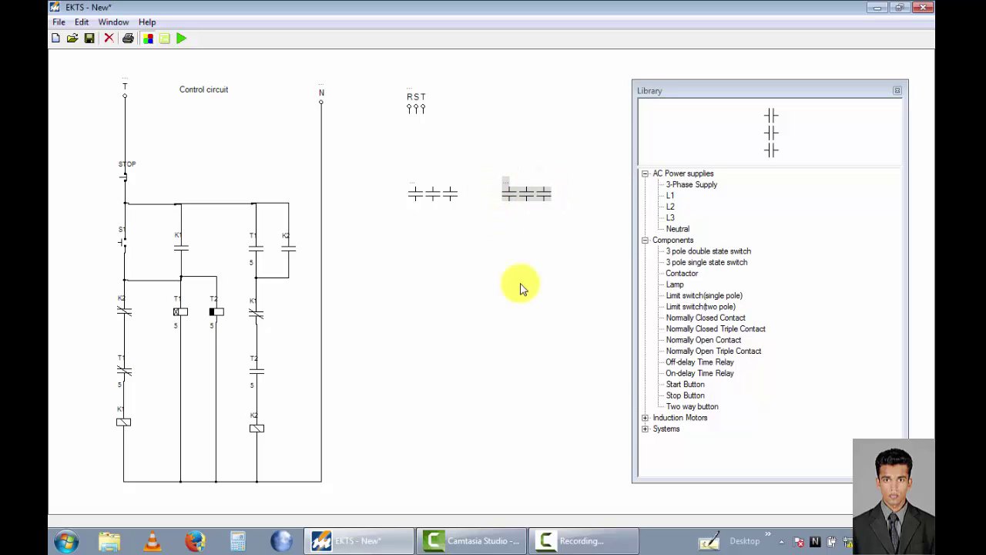
Step: Place a three phase induction motor below the first triple contact and align the 3-phase supply above that contact
left_click(646, 417)
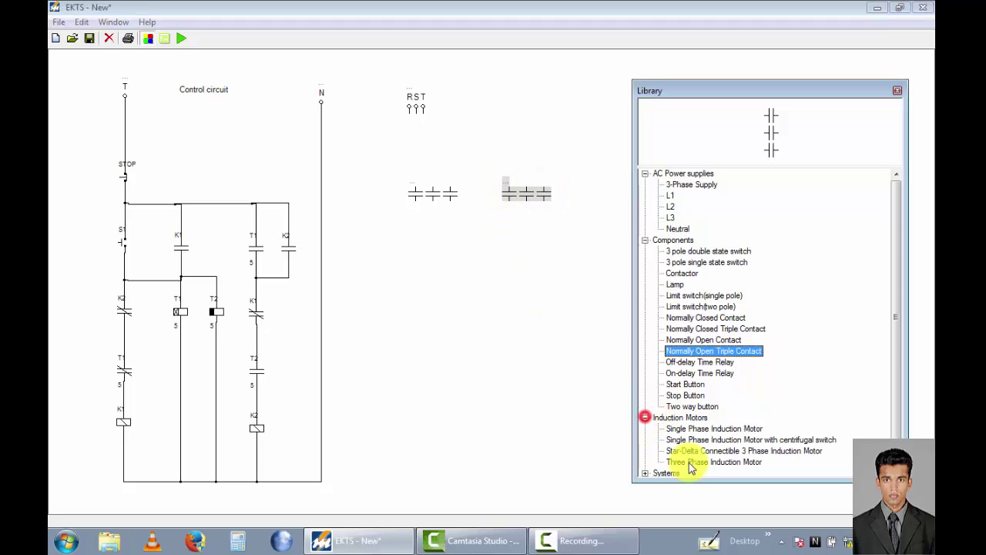
left_click(701, 462)
left_click_drag(71, 86, 447, 456)
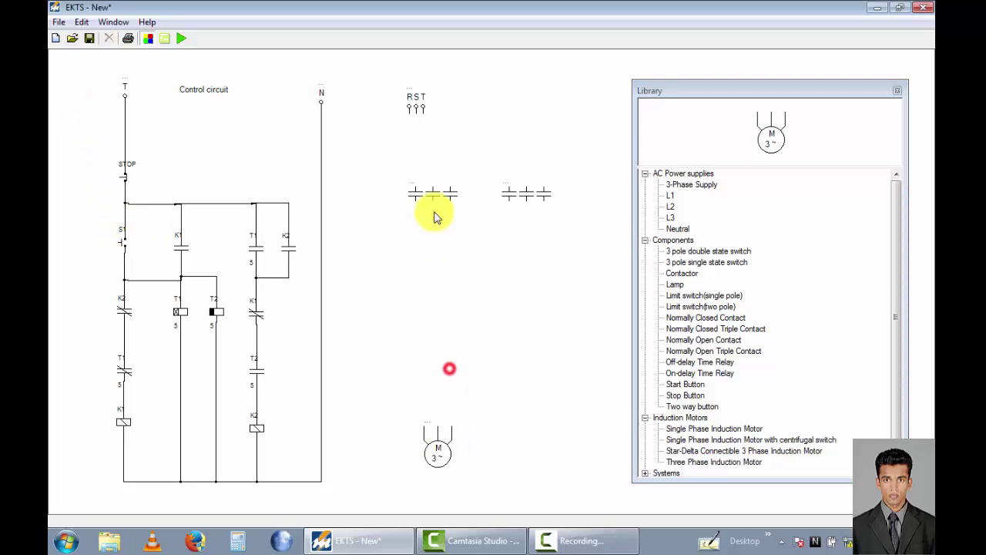
left_click_drag(414, 100, 430, 99)
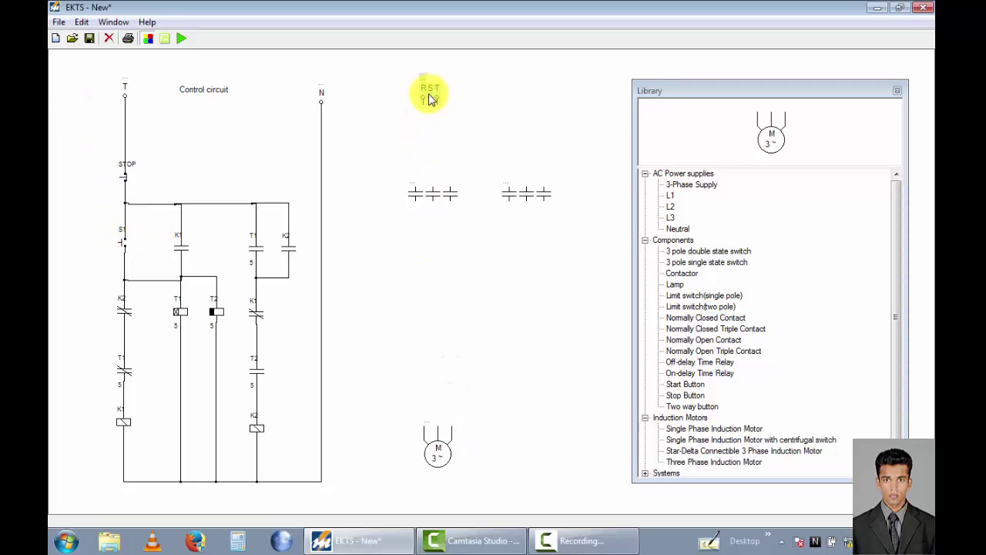
Step: Wire supply terminals R, S and T to the upper terminals of the first triple contact, in that order
left_click(437, 149)
left_click(416, 187)
left_click_drag(416, 186, 424, 108)
left_click(417, 149)
left_click_drag(430, 106, 432, 187)
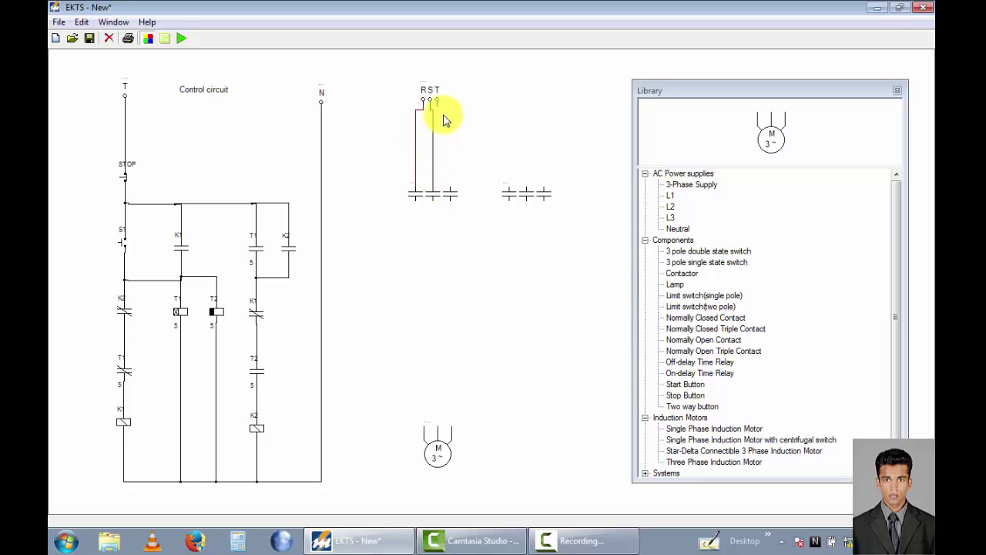
left_click_drag(438, 104, 453, 191)
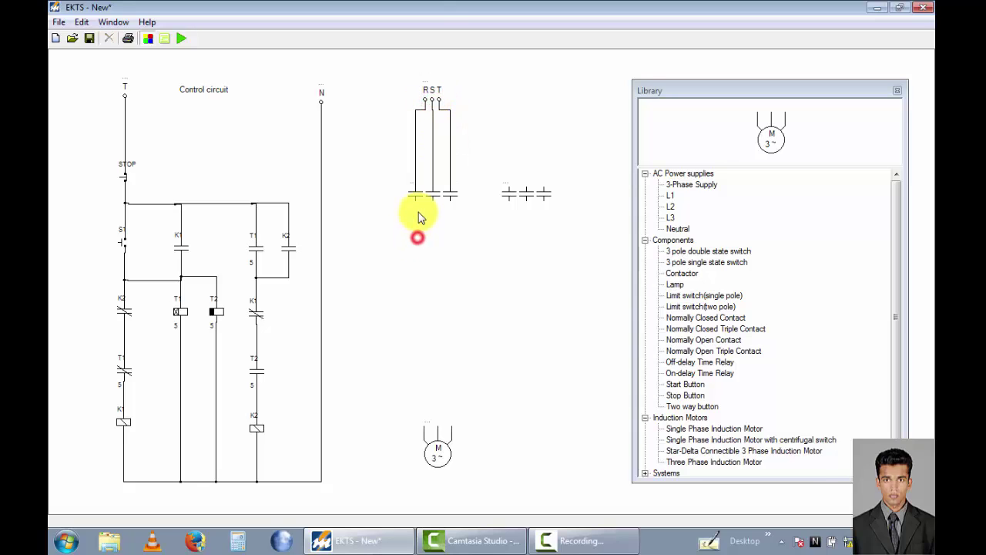
Step: Wire the lower terminals of the first triple contact to the motor and straighten the three lines by centring the motor below
left_click_drag(416, 201, 424, 426)
left_click_drag(434, 202, 439, 428)
left_click_drag(451, 201, 452, 428)
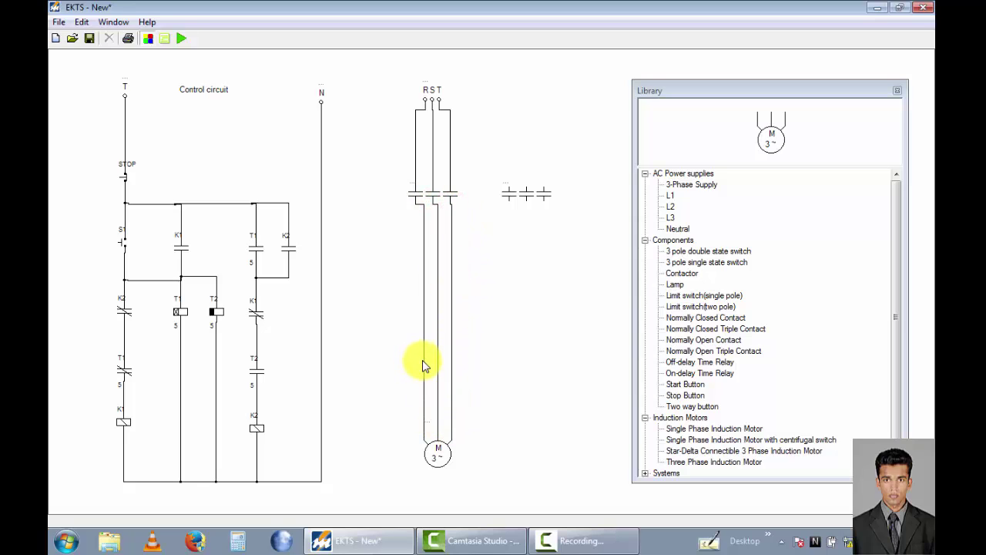
left_click_drag(422, 364, 417, 364)
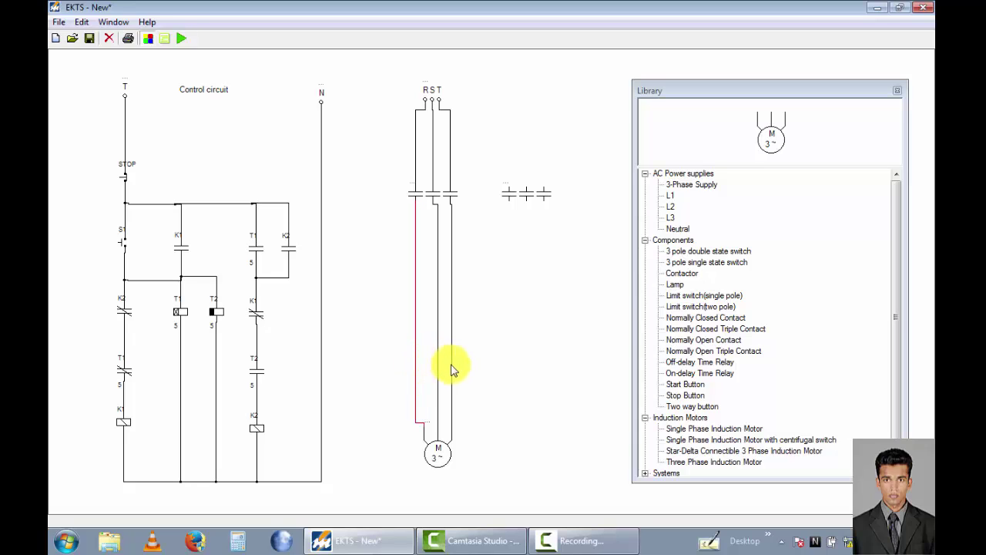
left_click_drag(440, 453, 434, 455)
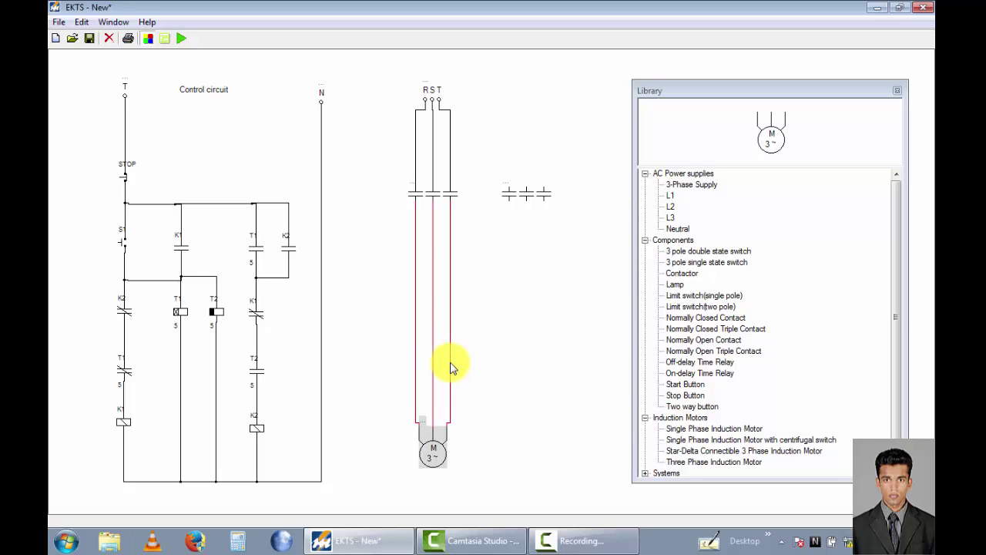
Step: Branch phases T, S and R to the upper terminals of the second triple contact's first, middle and last poles, respectively
mouse_move(511, 193)
left_mouse_down()
mouse_move(499, 196)
mouse_move(496, 158)
mouse_move(452, 162)
mouse_move(458, 180)
mouse_move(454, 171)
mouse_move(476, 177)
mouse_move(478, 168)
left_mouse_up()
left_click(496, 244)
left_click(511, 190)
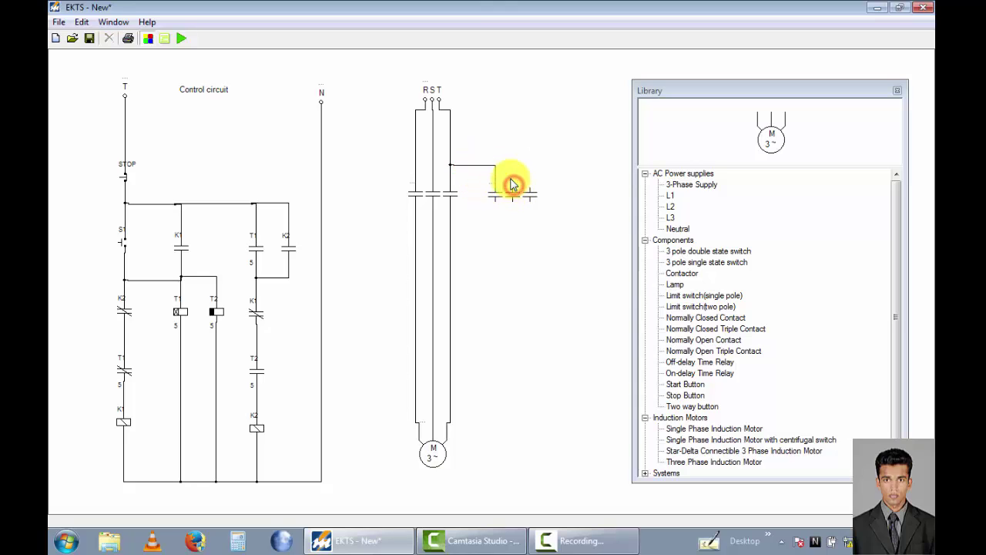
left_click(513, 191)
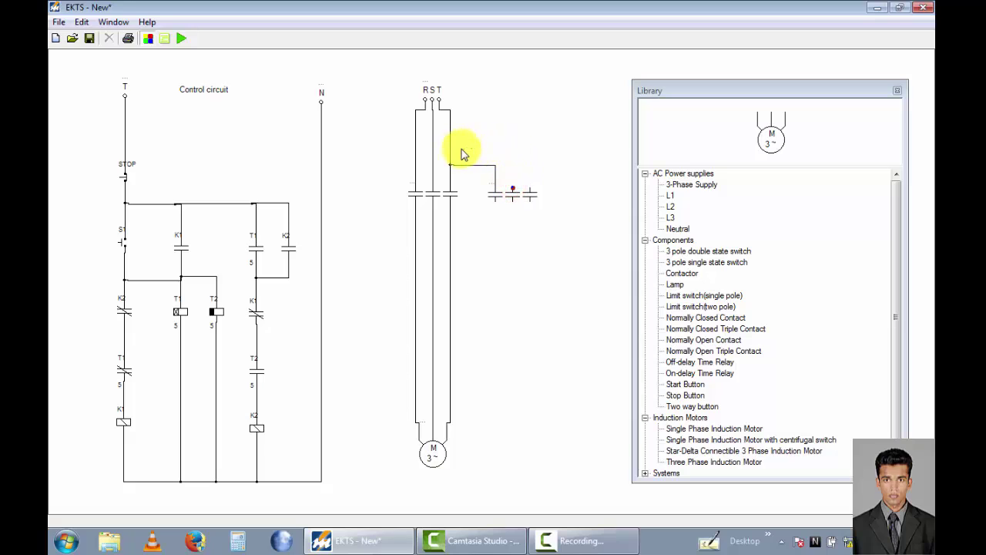
left_click(433, 155)
left_click_drag(467, 185, 475, 154)
left_click(512, 158)
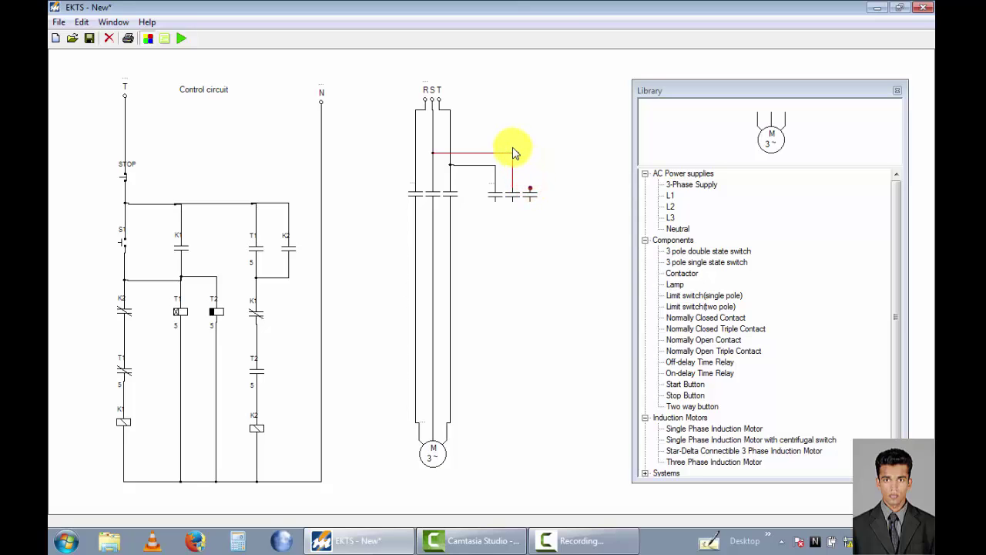
left_click(419, 139)
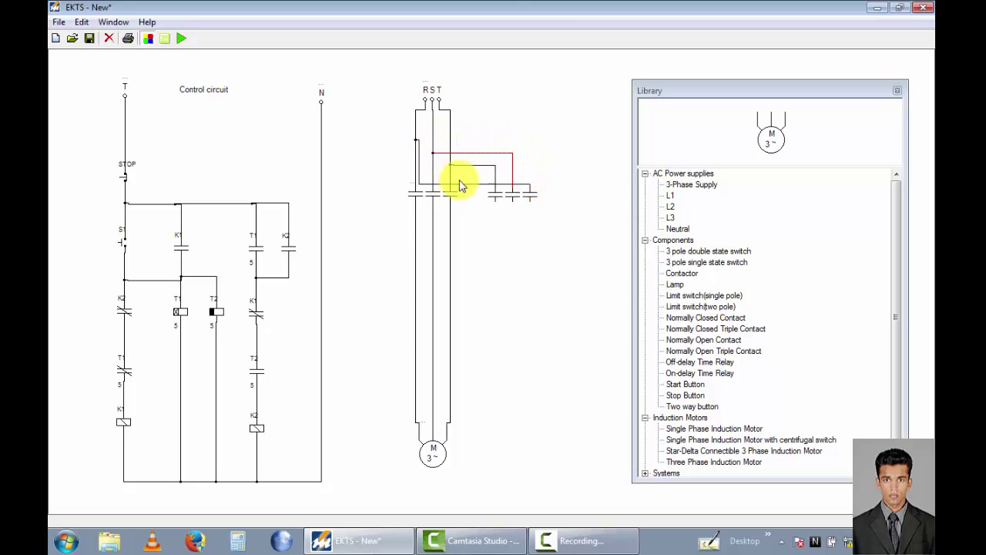
left_click(467, 182)
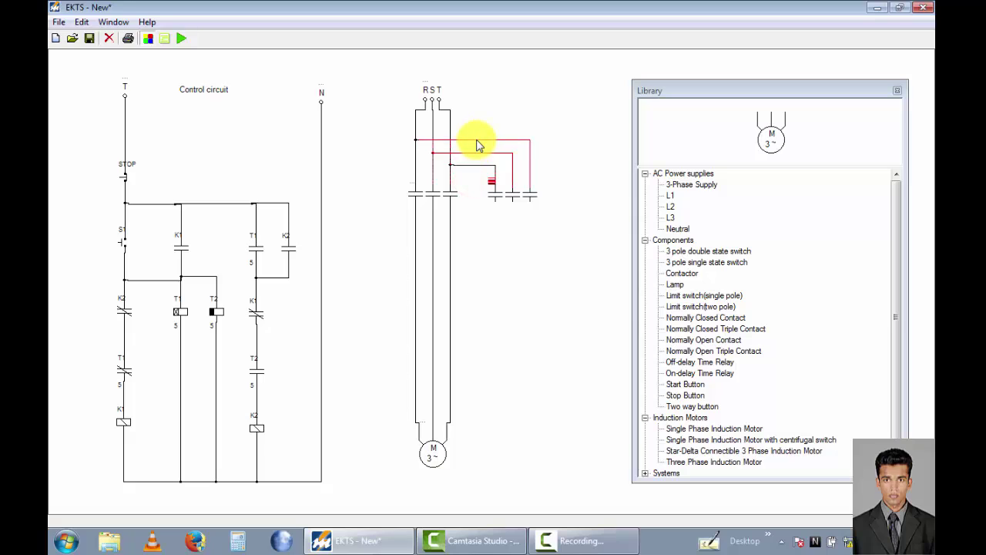
Step: Connect the lower terminal of the second triple contact's first pole to the motor line of phase T
left_click(493, 214)
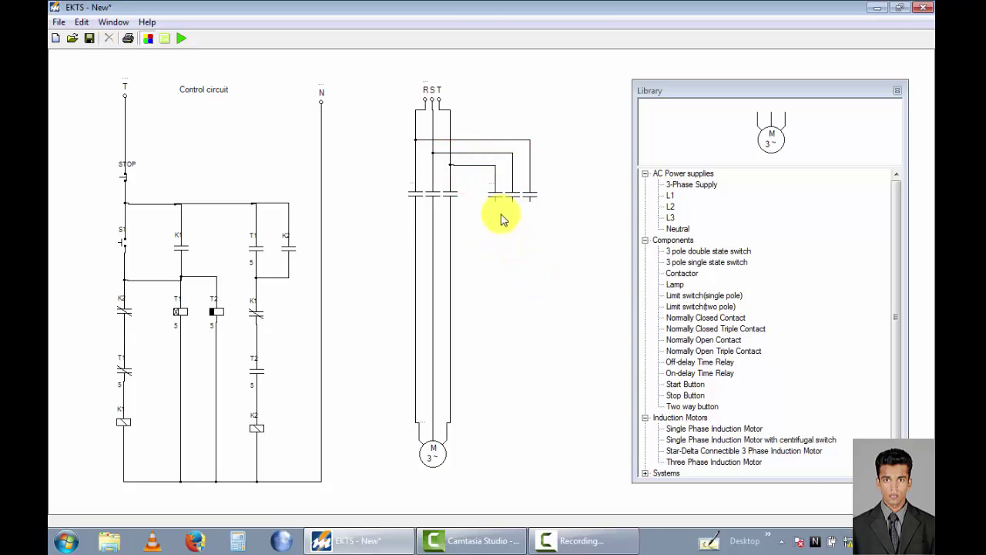
left_click_drag(494, 203, 451, 230)
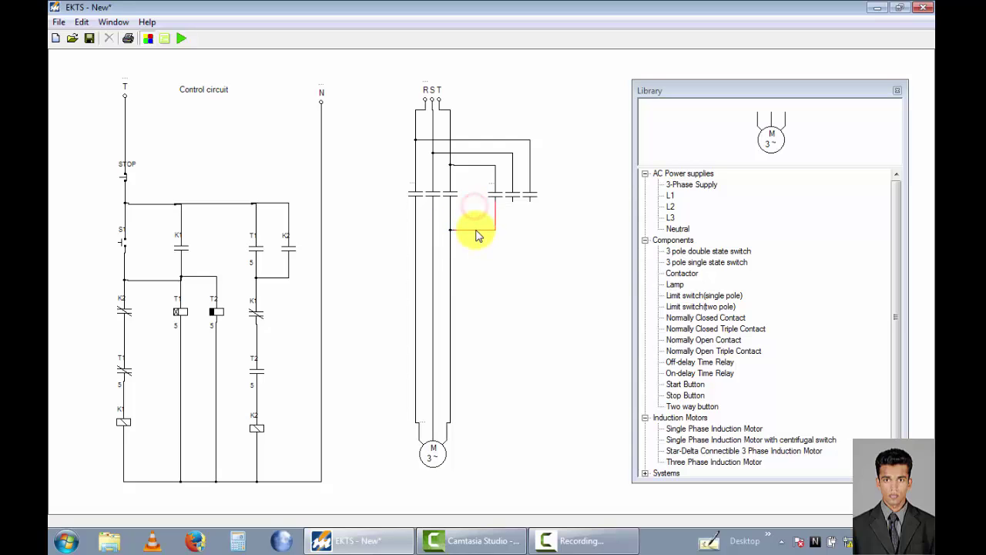
left_click(514, 202)
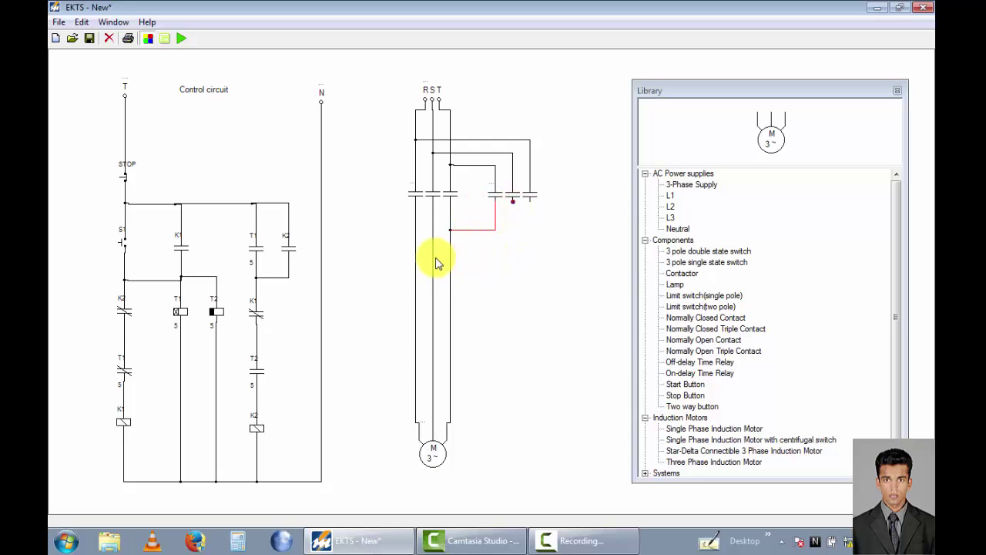
left_click_drag(433, 257, 487, 249)
left_click(481, 203)
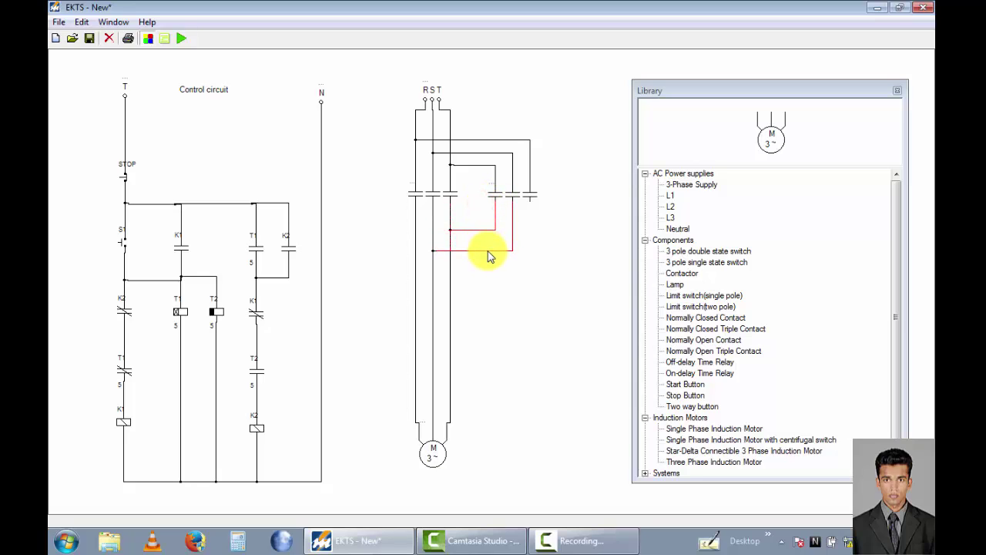
left_click(109, 38)
Step: Connect the second triple contact's middle pole to the R motor line and its last pole to the S motor line, routing both wires below
left_click(512, 203)
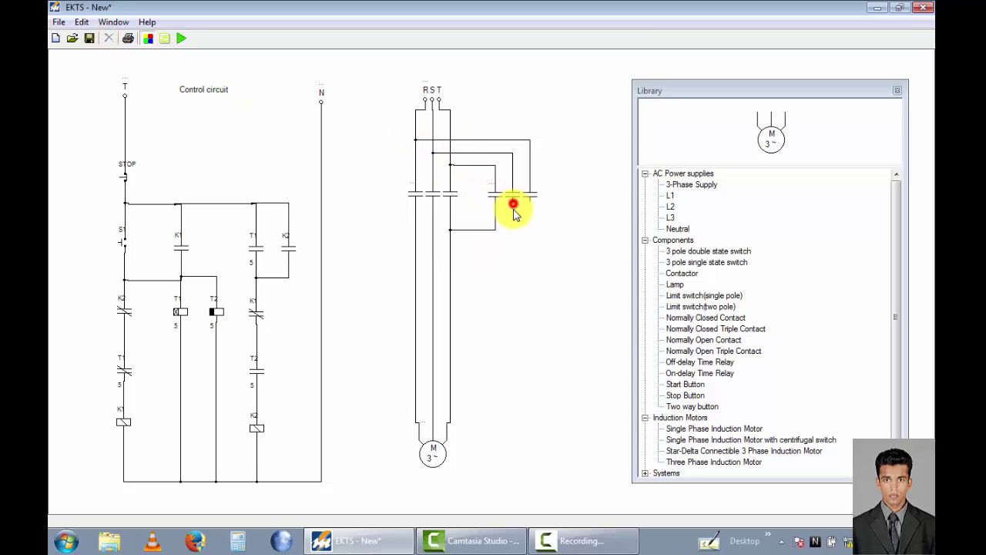
left_click(416, 252)
left_click(476, 207)
left_click_drag(468, 207, 470, 251)
left_click(531, 202)
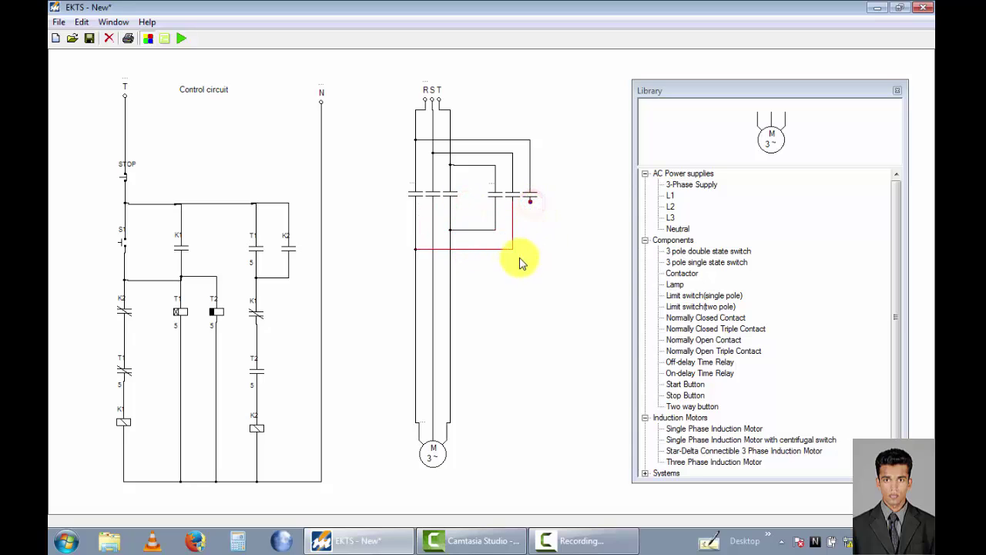
left_click(434, 279)
left_click(473, 205)
left_click_drag(473, 205, 493, 279)
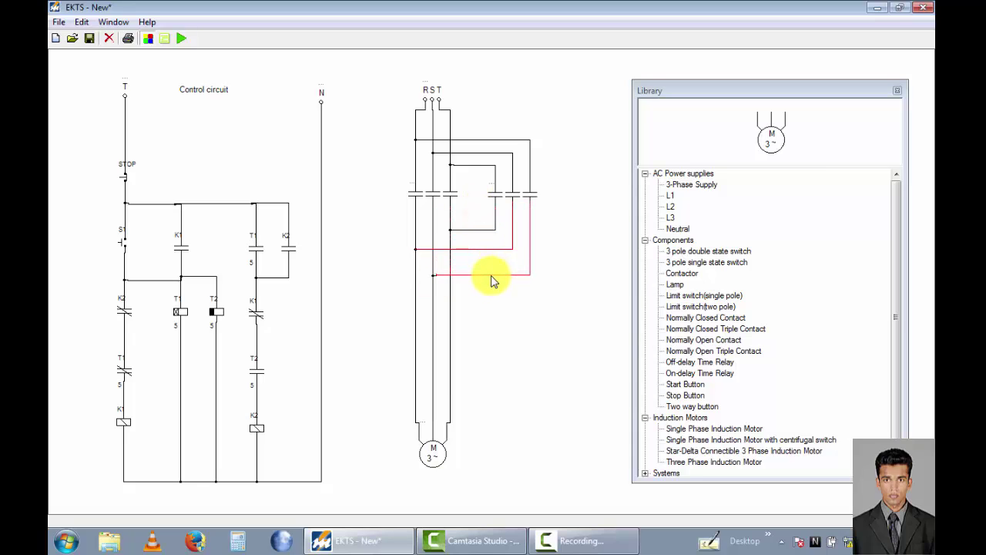
Step: Name the motor M1 and assign K1 to the triple contact wired straight down to it
left_click(416, 421)
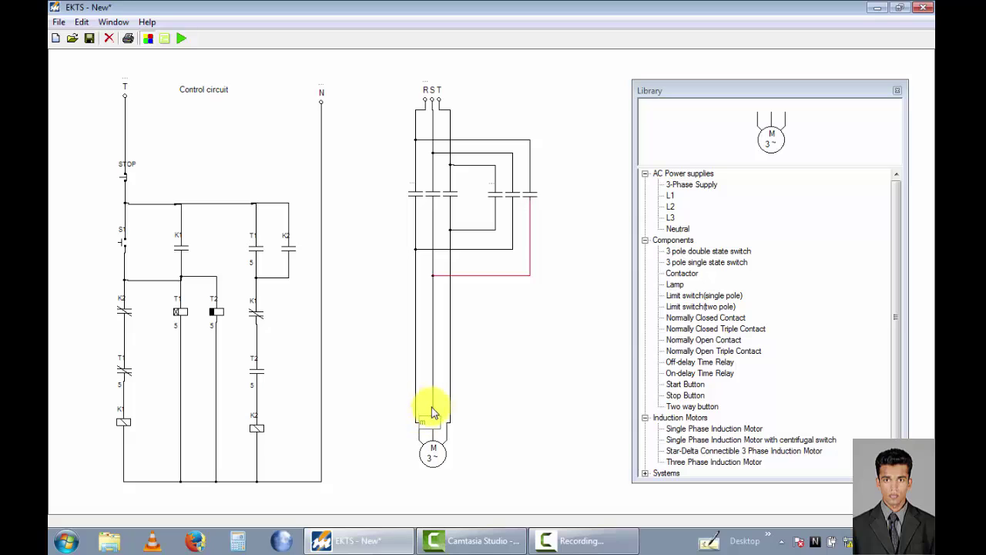
left_click(379, 371)
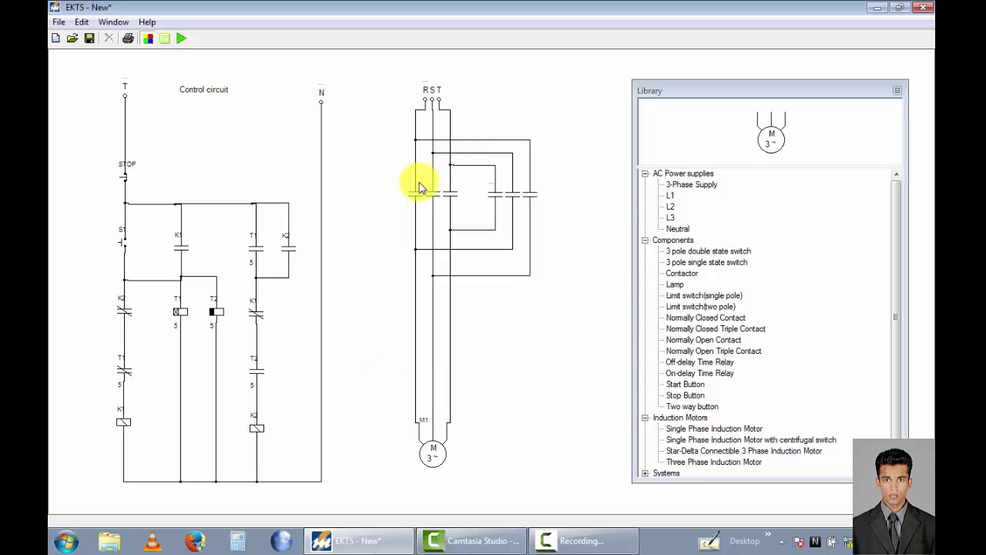
double_click(413, 188)
left_click(439, 184)
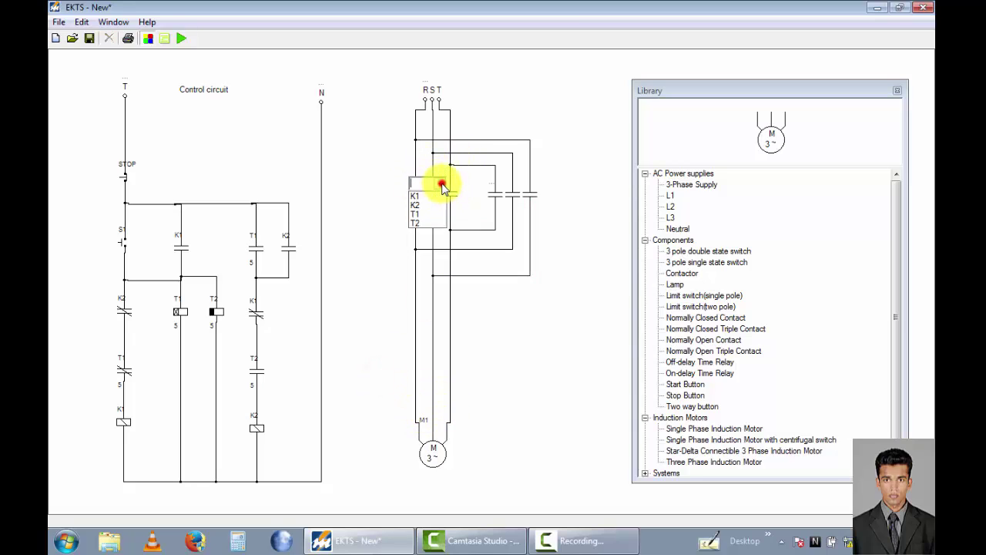
left_click(434, 196)
Step: Assign K2 to the second triple contact, which reverses the phases
double_click(489, 183)
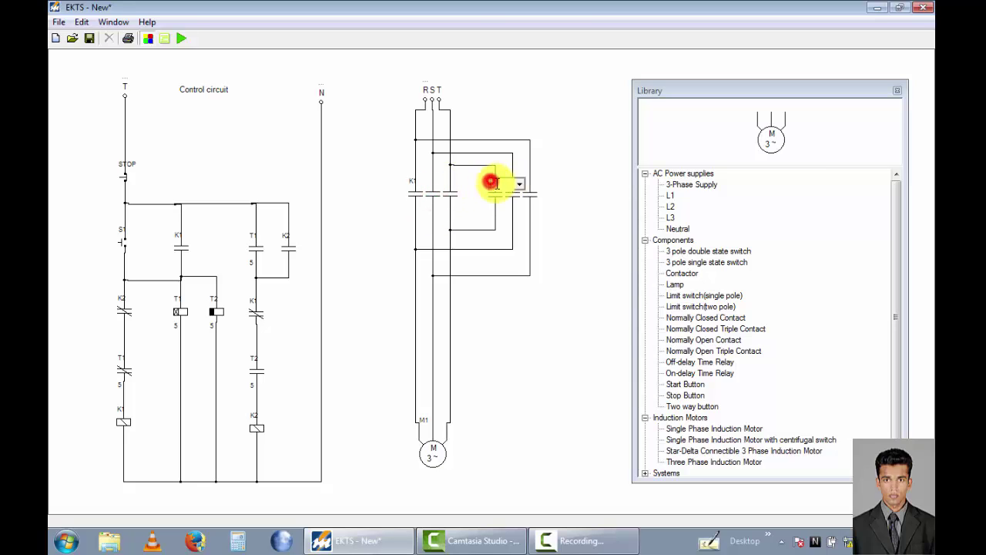
left_click(521, 185)
left_click(508, 206)
Step: Add the description text "Power circuit" beside the R S T supply
left_click(82, 22)
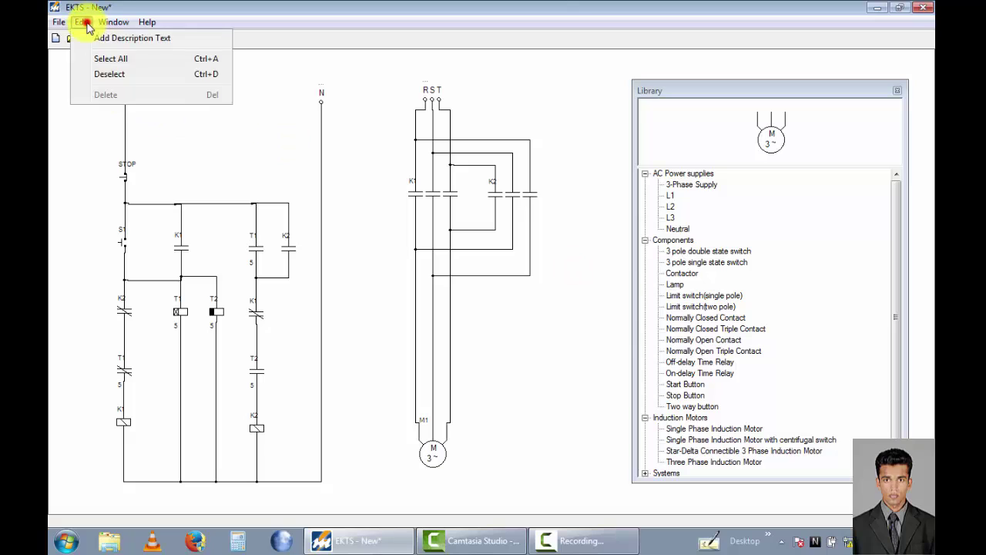
left_click(110, 37)
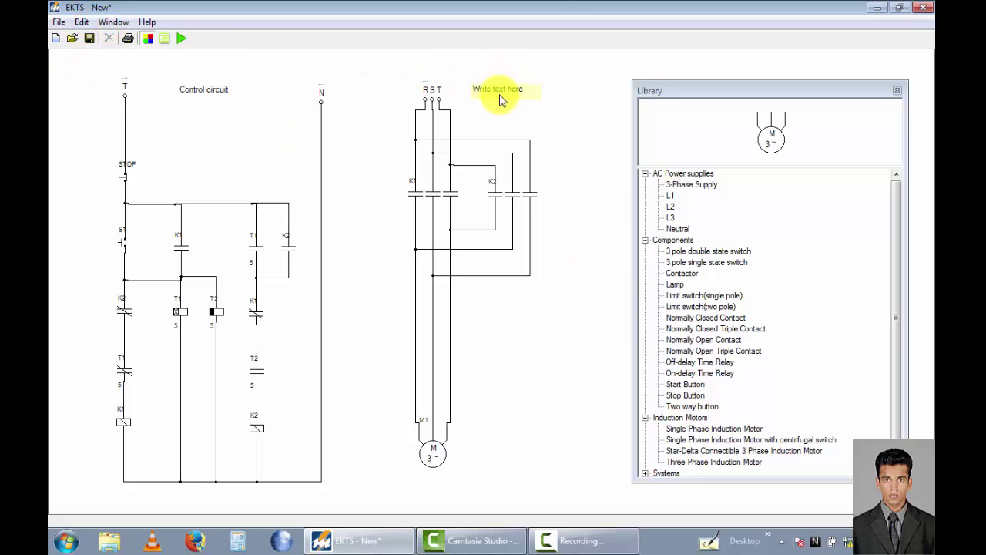
left_click(501, 97)
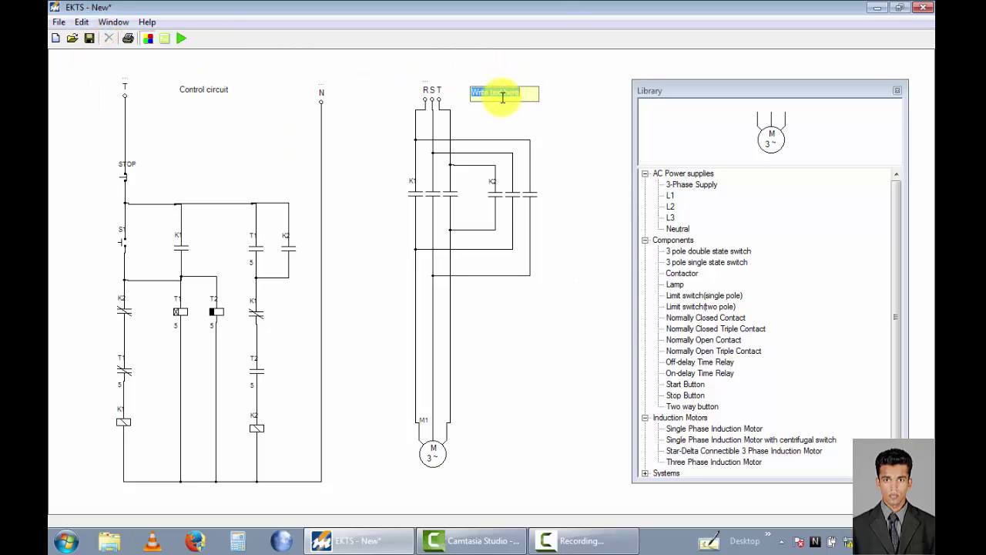
key("BackSpace")
type("Power circuit")
left_click(342, 254)
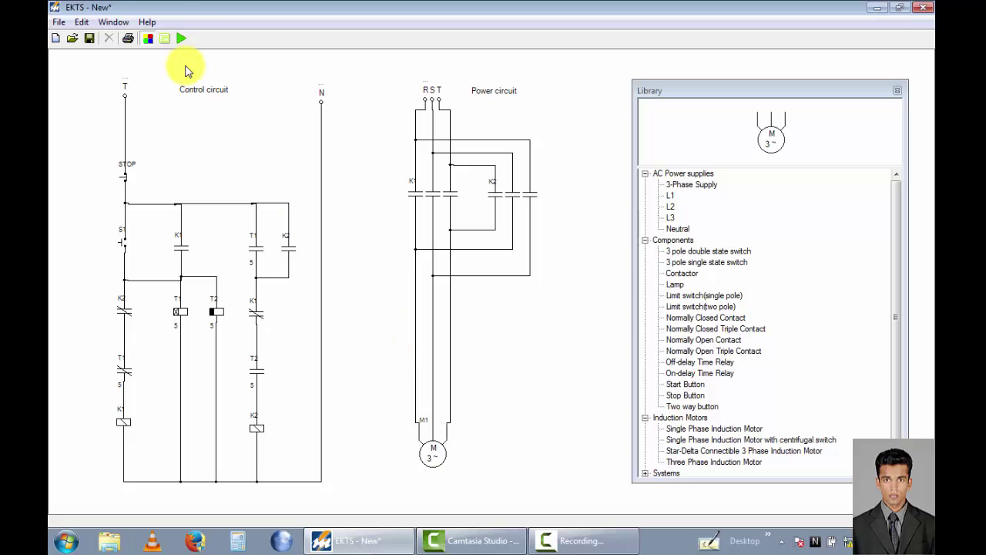
Step: Start the simulation and operate start button S1 twice, letting the timed sequence run in between, to test the motor circuit
left_click(178, 38)
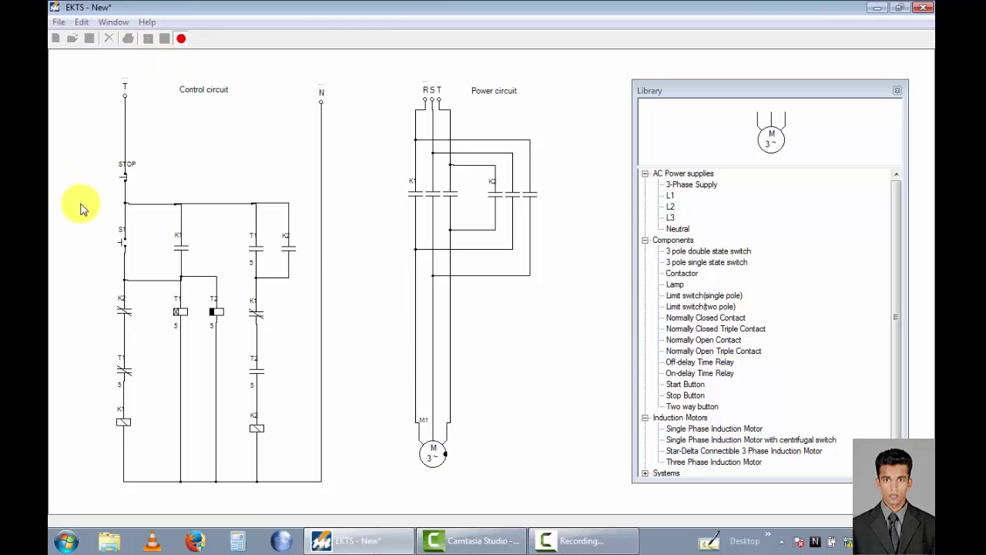
left_click(124, 246)
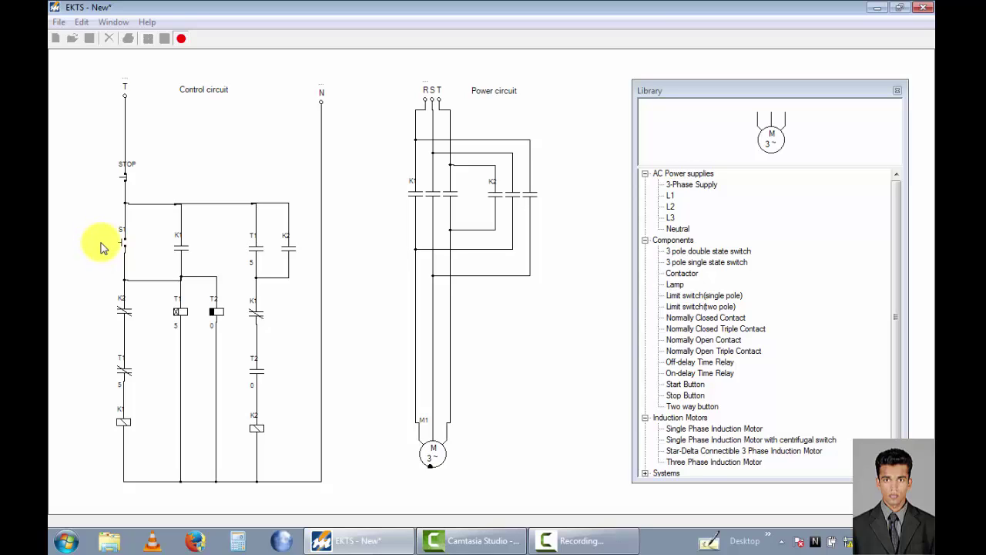
left_click(123, 248)
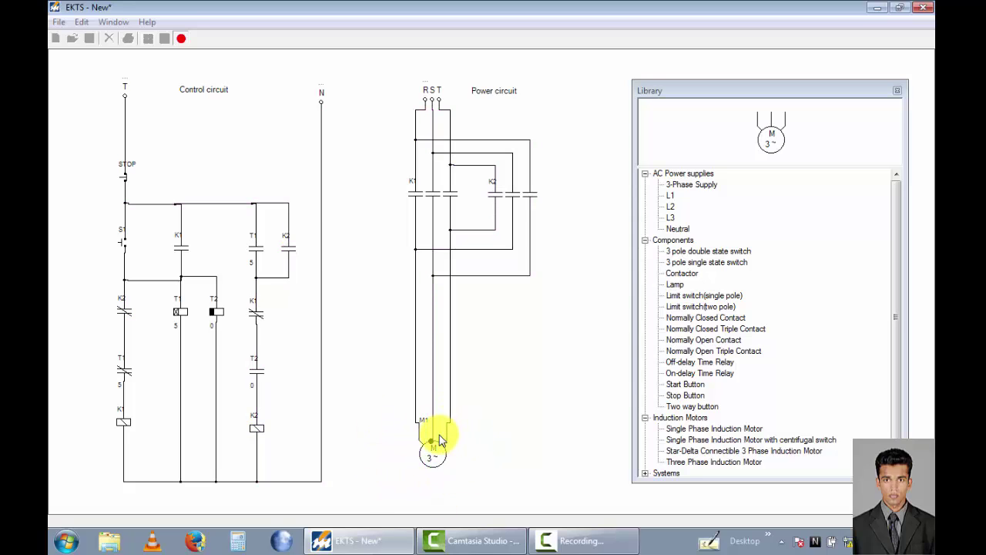
Step: Stop the simulation and set the delay of both time relays, T1 and T2, to 10
left_click(181, 39)
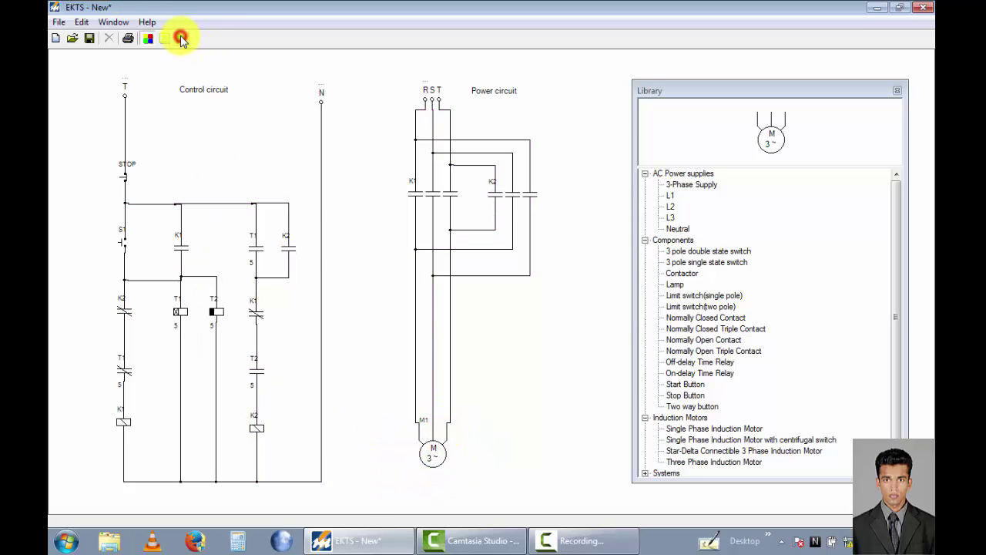
left_click_drag(179, 323, 177, 330)
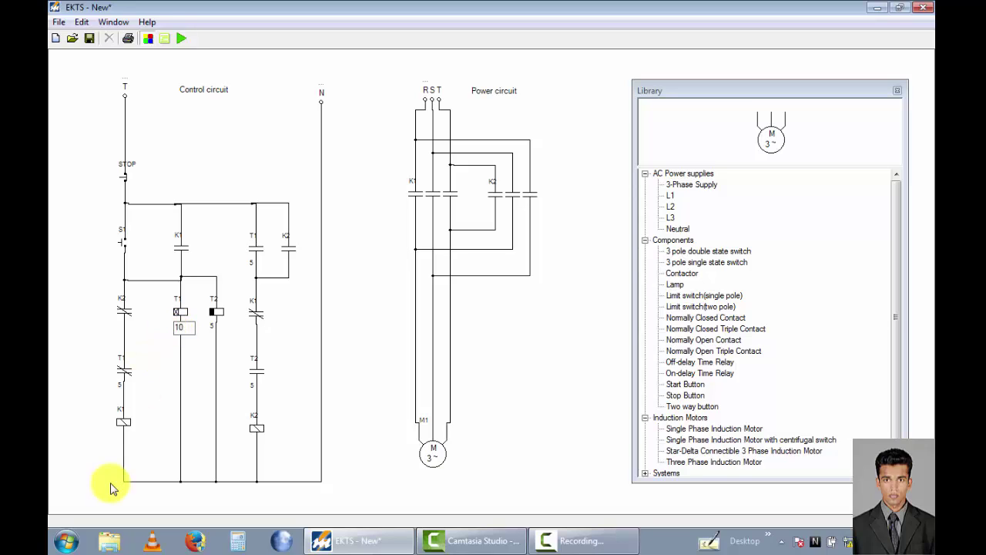
left_click(213, 329)
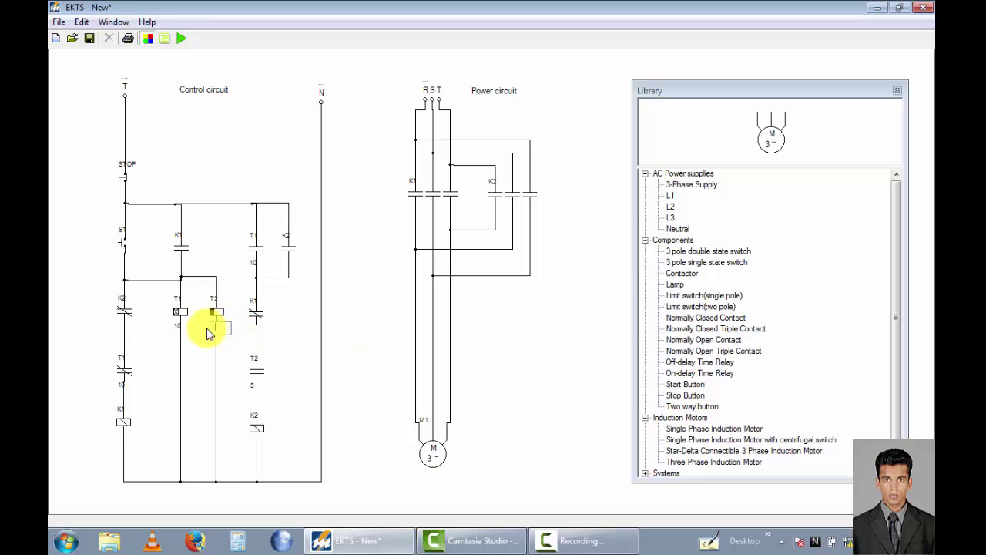
left_click(220, 160)
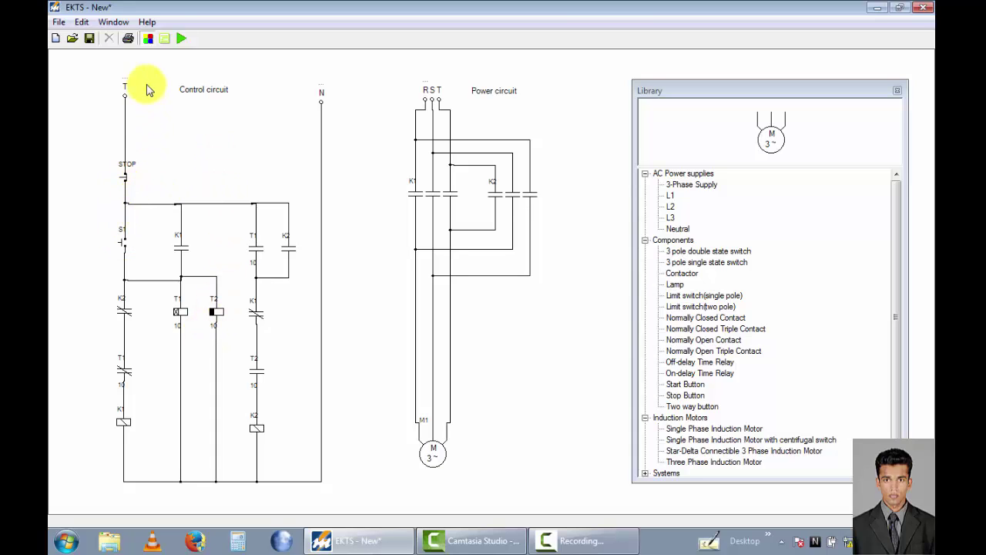
Step: Simulate the circuit with the new relay delays, operating start button S1 three times and letting the timed sequence run out between operations
left_click(181, 38)
left_click(125, 243)
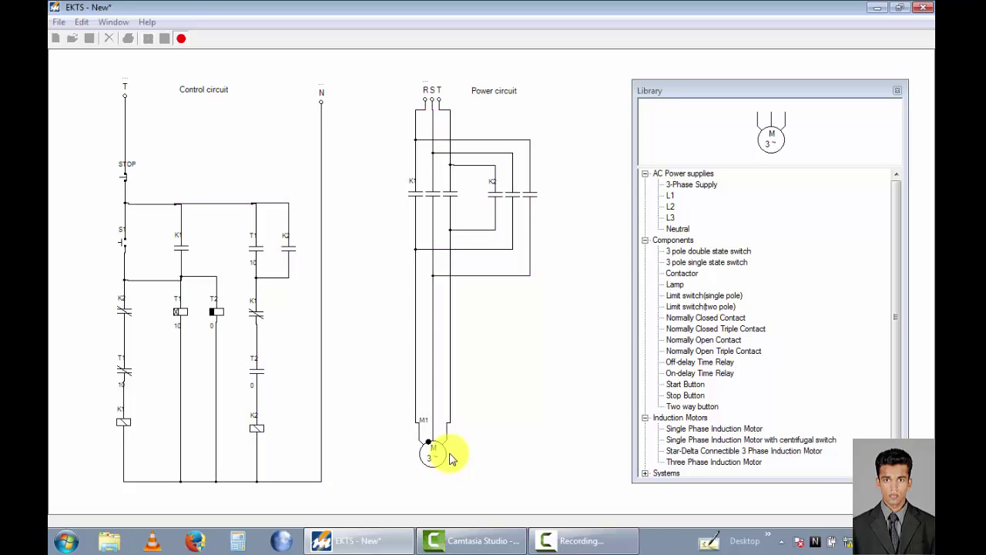
left_click(126, 243)
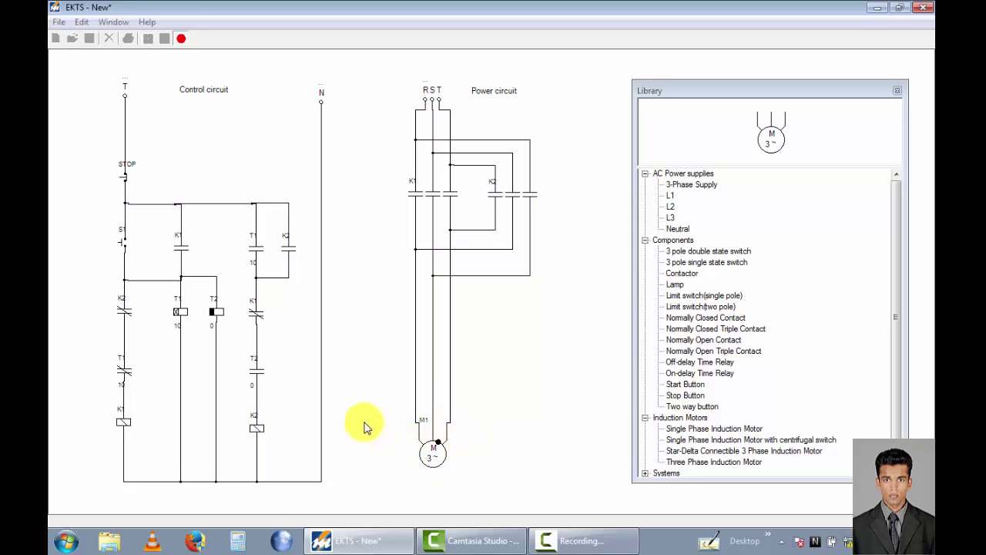
left_click(121, 243)
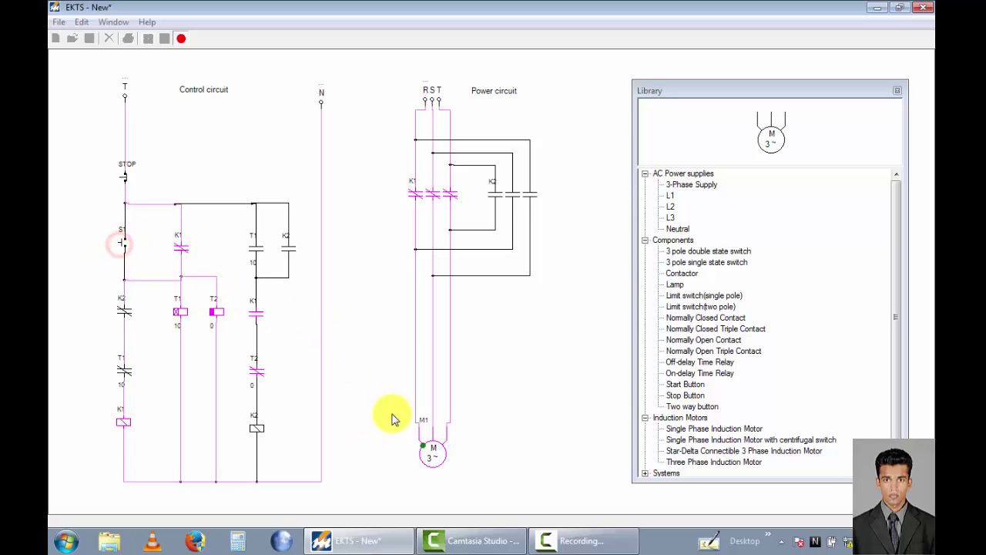